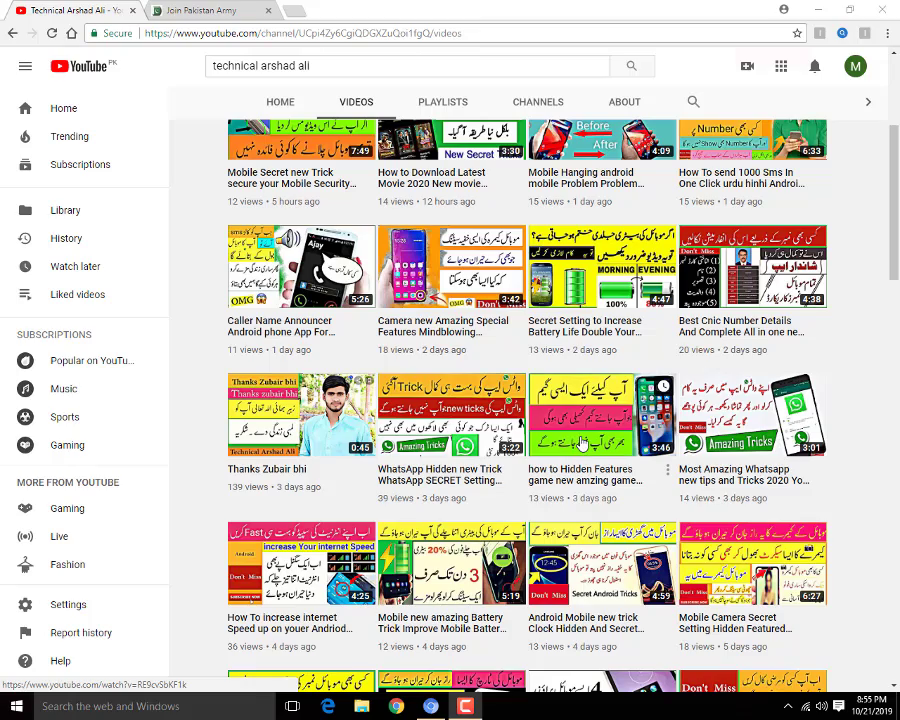
# - Subscribe to the open YouTube channel and set its notifications to All
pyautogui.scroll(-1, 583, 444)
pyautogui.scroll(3, 583, 440)
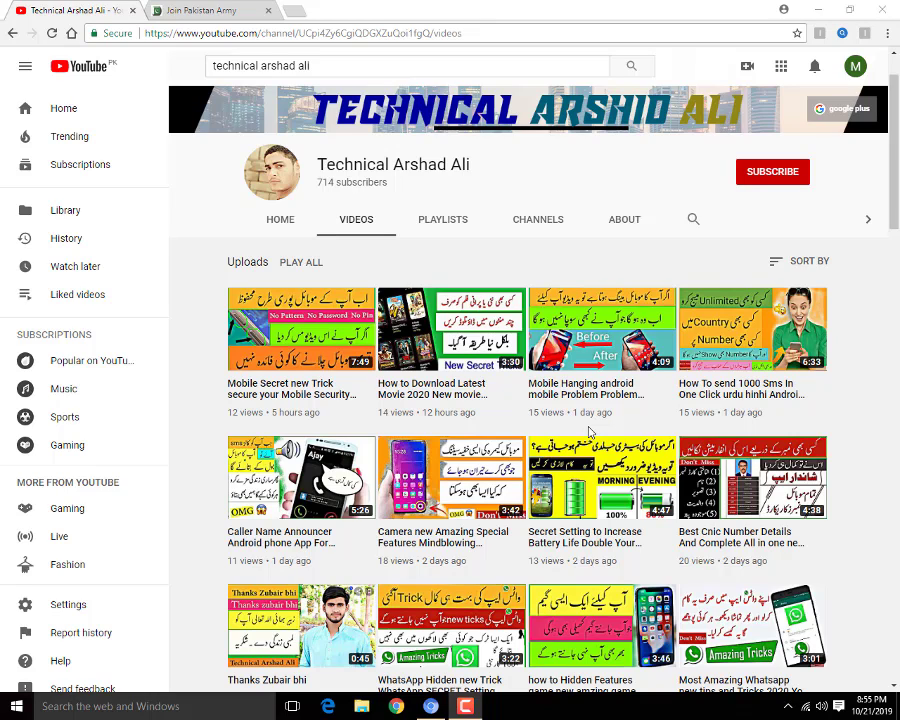
pyautogui.click(786, 175)
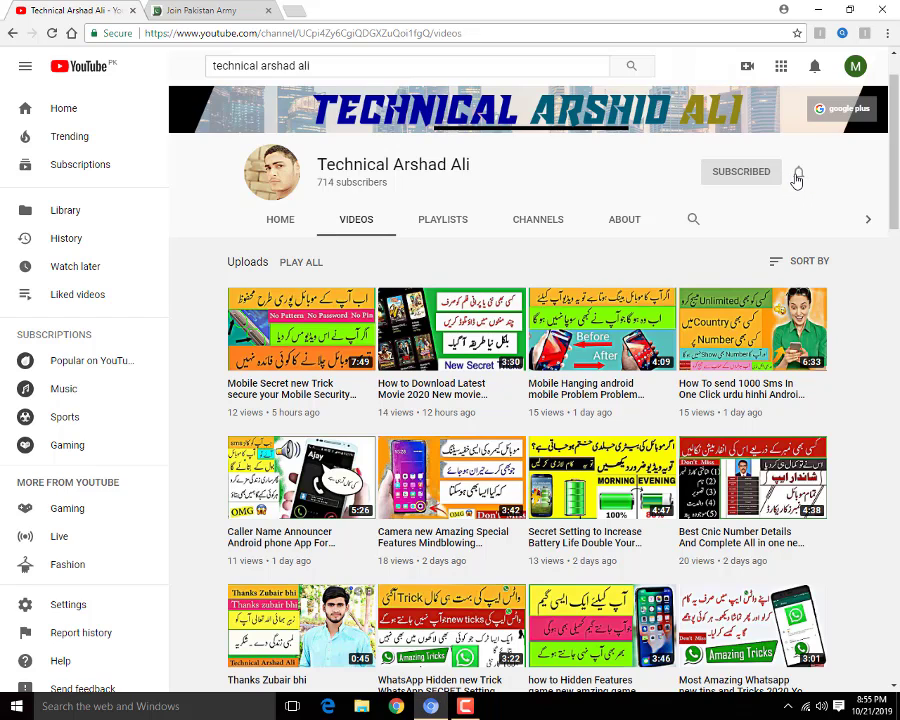
pyautogui.click(799, 175)
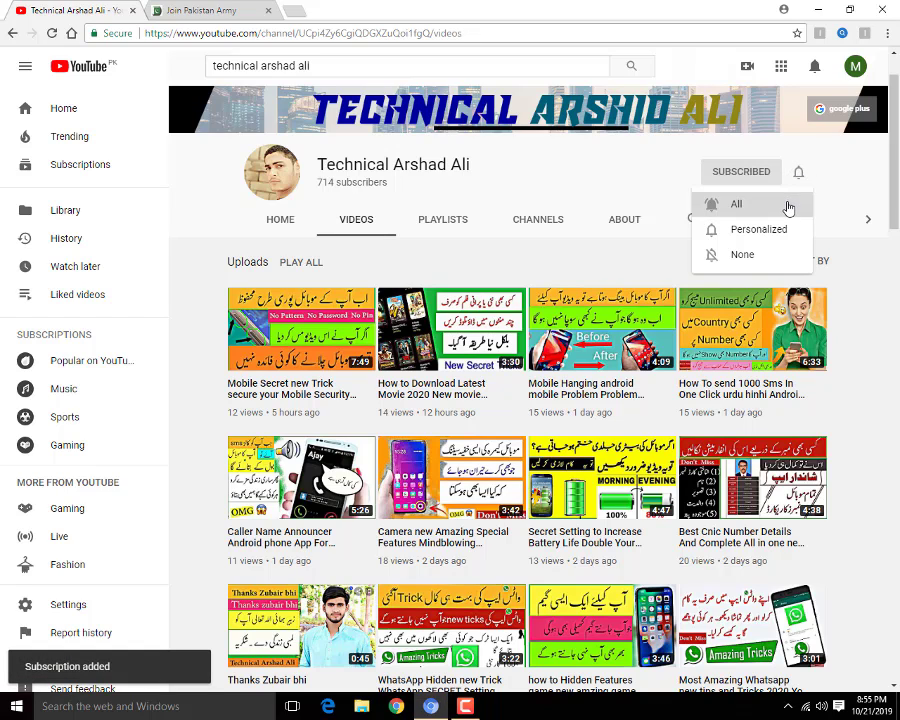
pyautogui.click(786, 206)
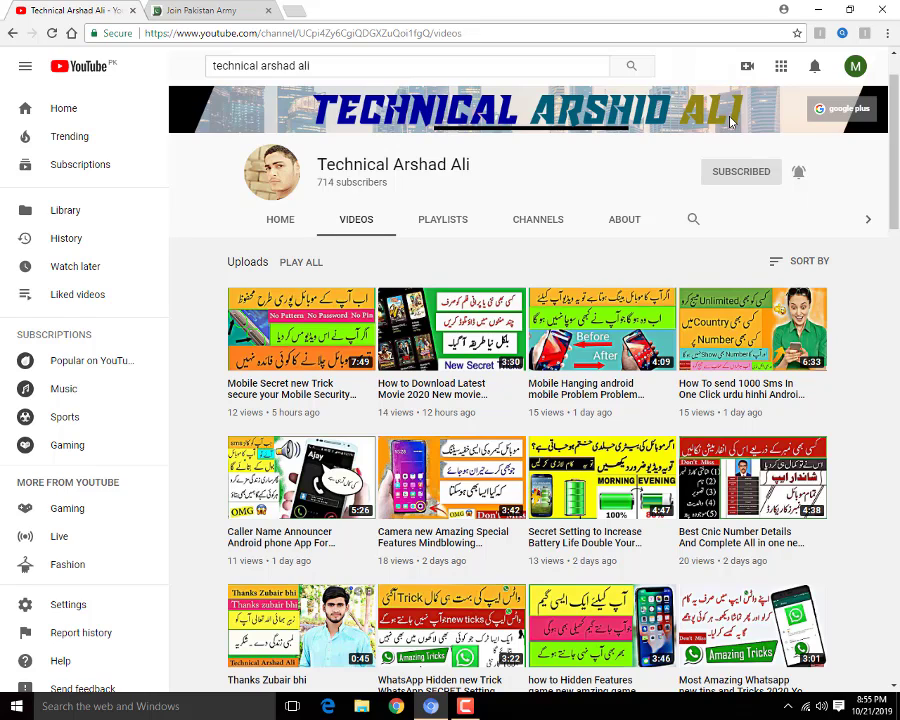
# - Search the web for Findpakjobs.com in a new tab and open the Find Pak Jobs site
pyautogui.click(291, 12)
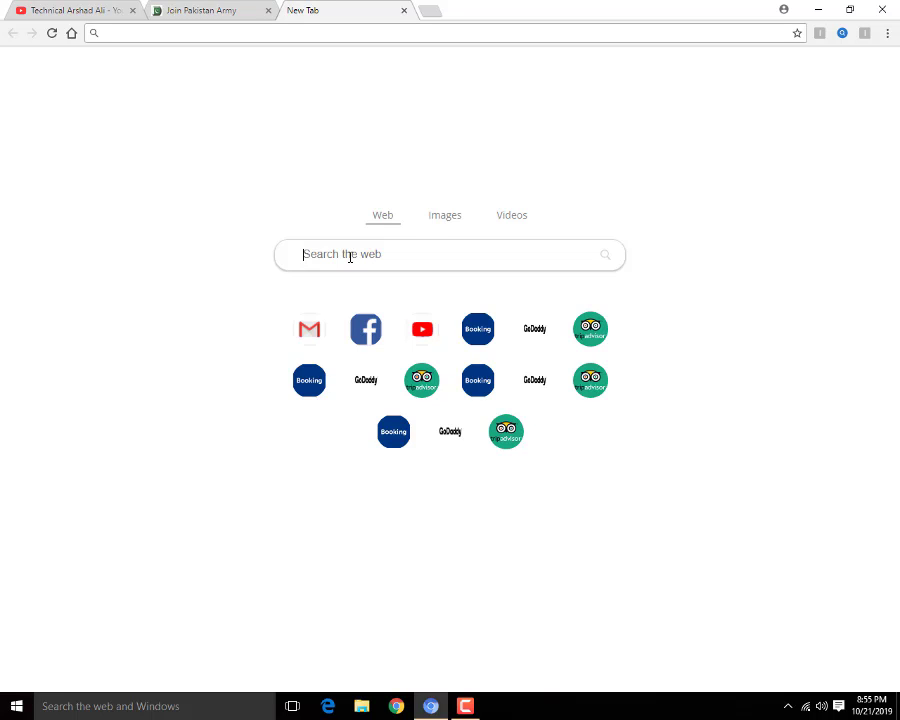
pyautogui.write('Findpak')
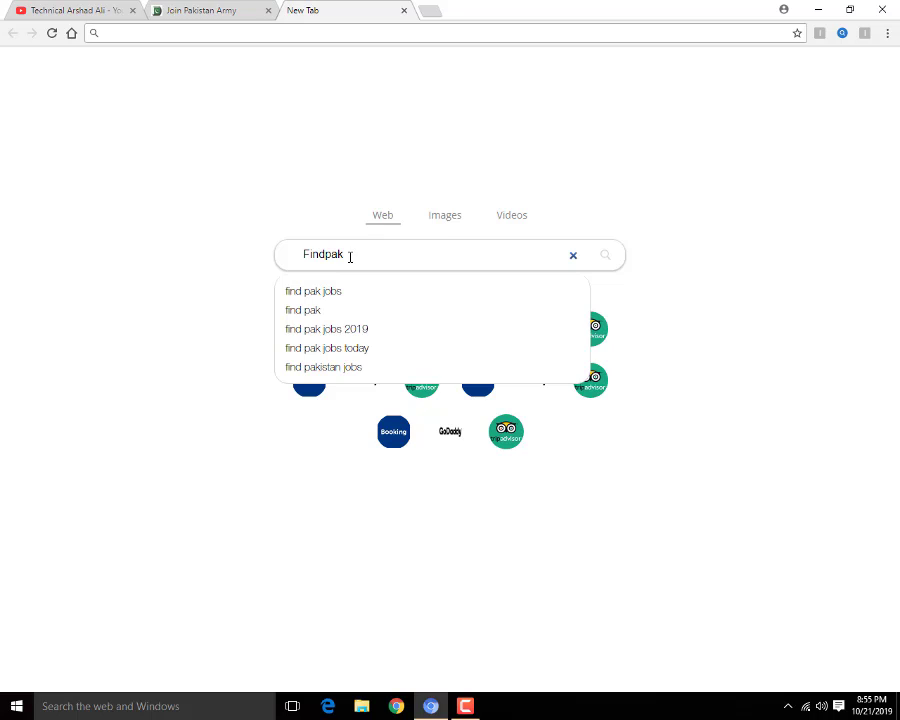
pyautogui.write('job')
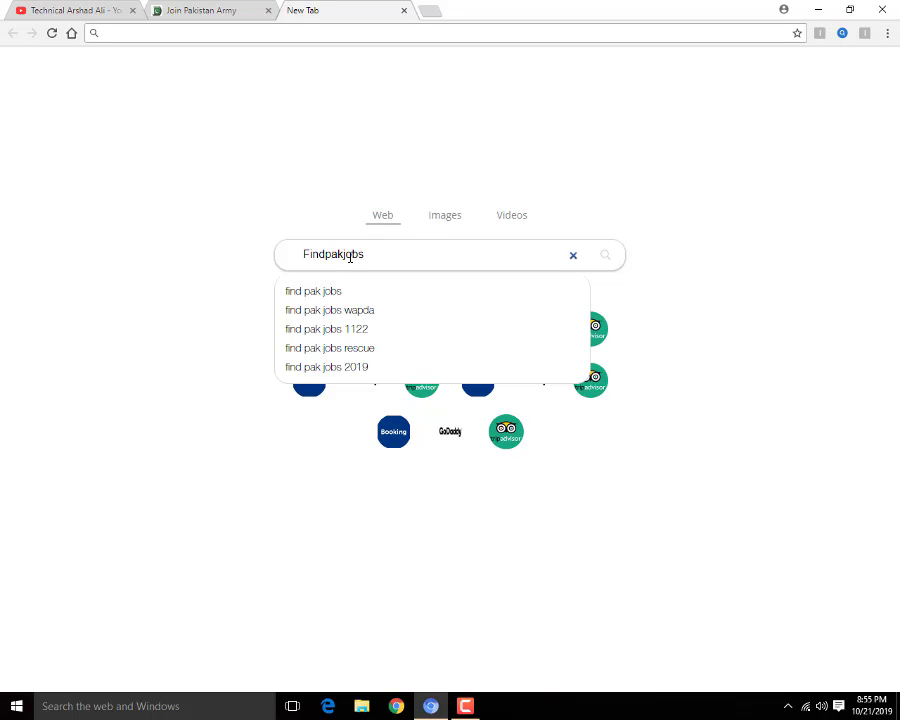
pyautogui.write('s ')
pyautogui.write('co')
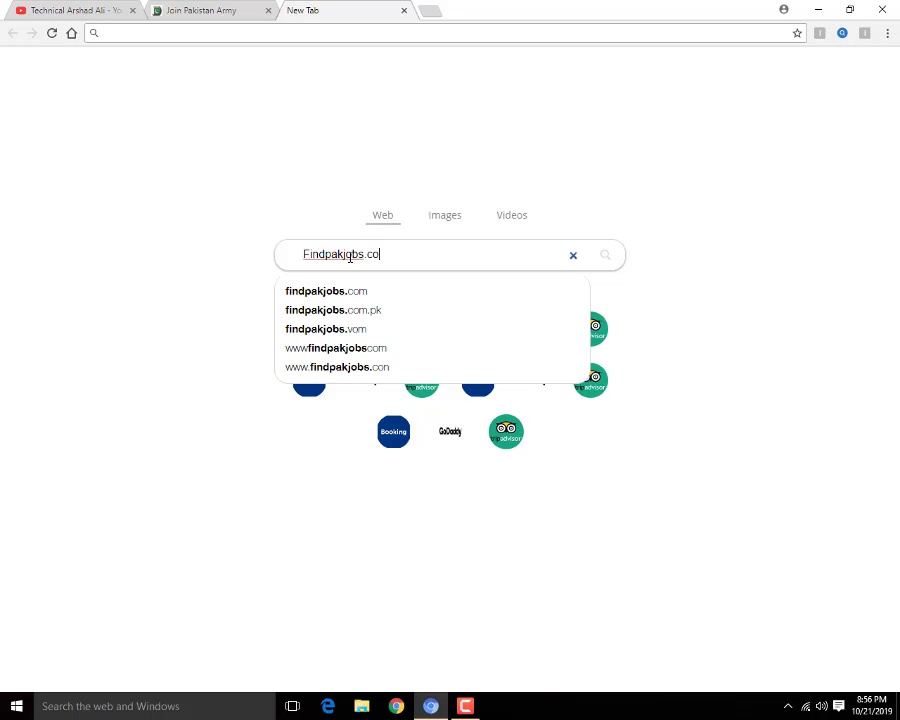
pyautogui.write('m')
pyautogui.press('Return')
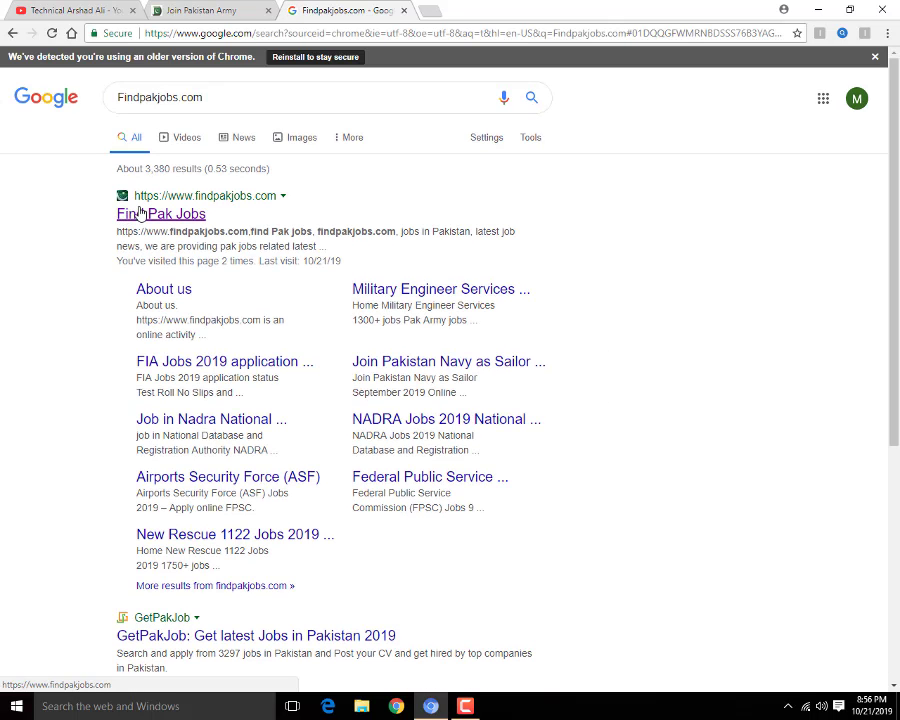
pyautogui.click(138, 203)
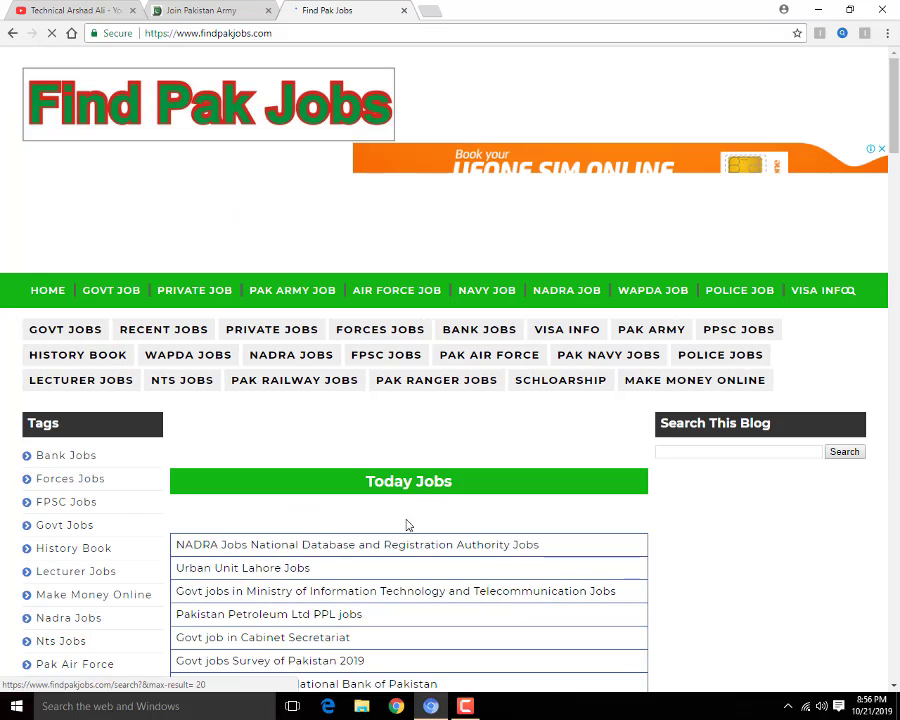
# - Open the posting "Join Pakistan Army as Sipahi, Clerk, Apply Online" from the Latest Forces jobs list
pyautogui.scroll(-3, 397, 523)
pyautogui.scroll(-10, 397, 523)
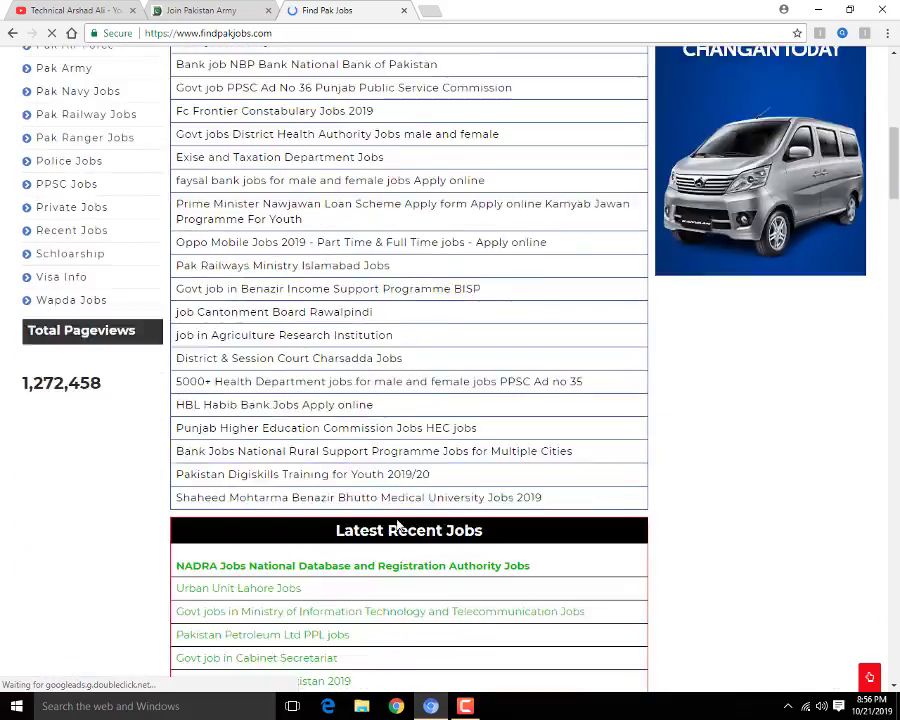
pyautogui.scroll(-5, 397, 523)
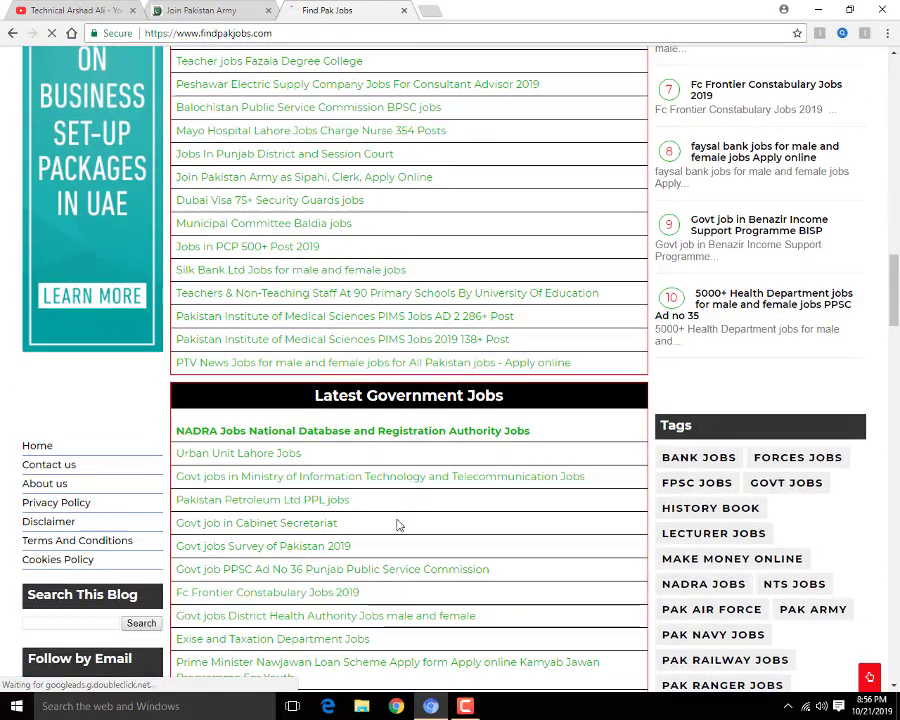
pyautogui.click(396, 436)
pyautogui.scroll(-7, 386, 490)
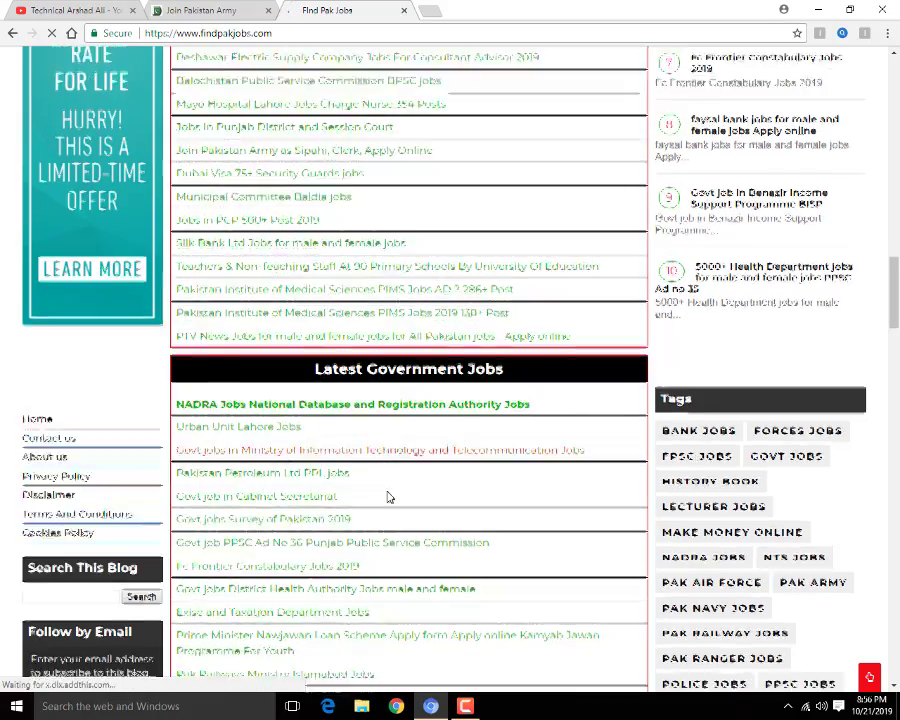
pyautogui.scroll(-4, 391, 494)
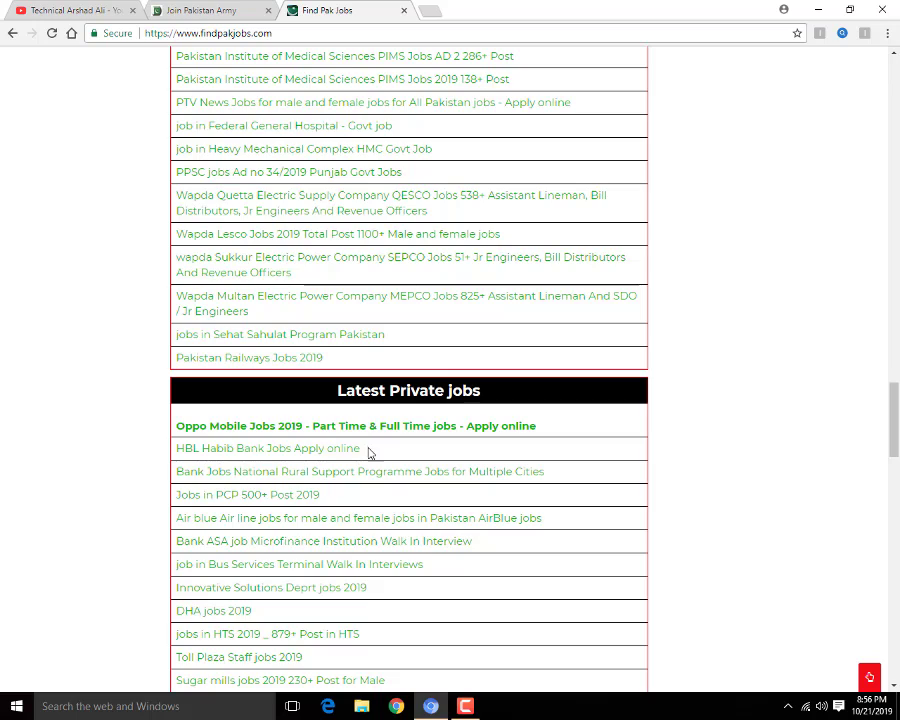
pyautogui.scroll(-6, 370, 448)
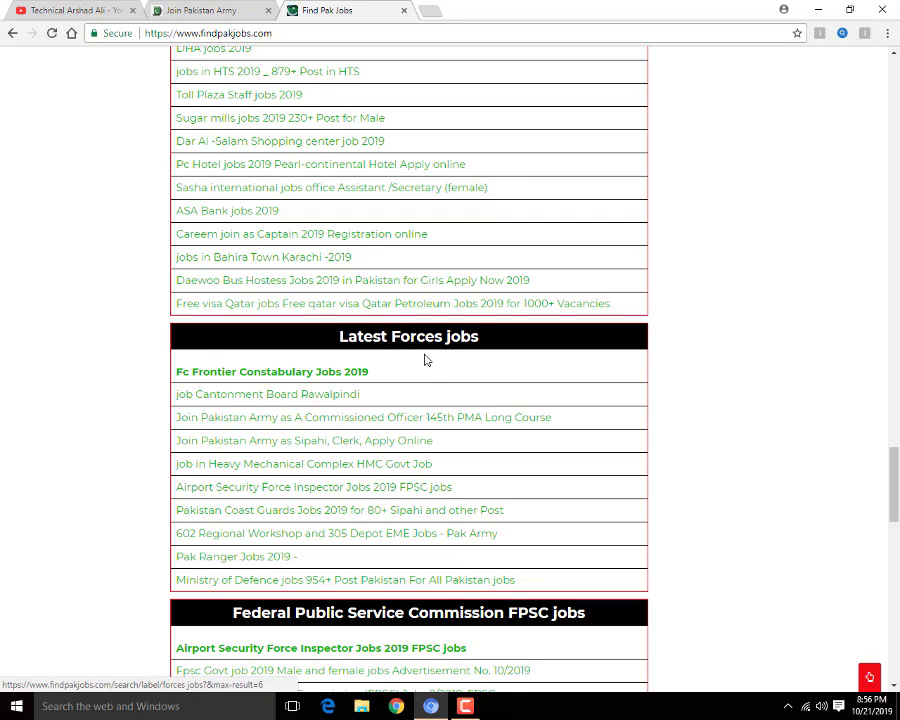
pyautogui.moveTo(396, 336); pyautogui.dragTo(307, 434)
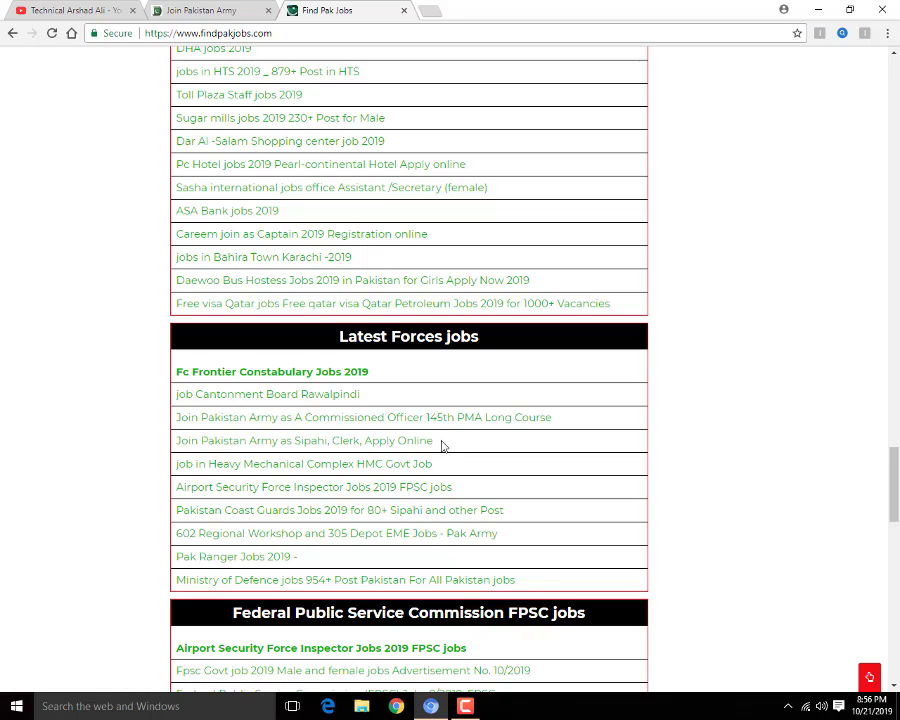
pyautogui.click(338, 444)
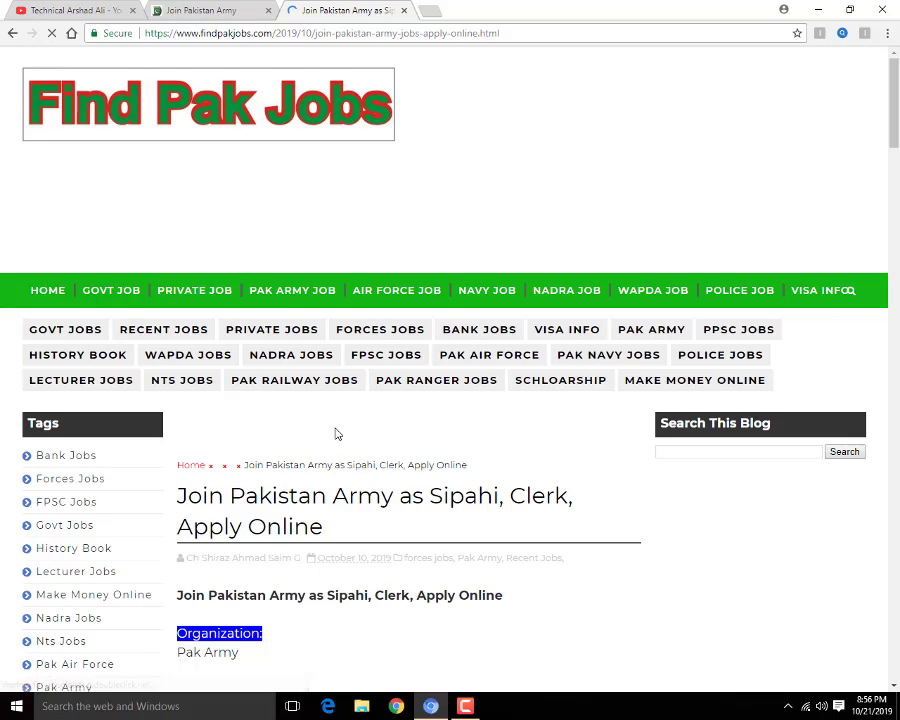
# - Open the recruitment advertisement image below the posting's job details and enlarge it to full size
pyautogui.scroll(-3, 335, 432)
pyautogui.scroll(-3, 335, 437)
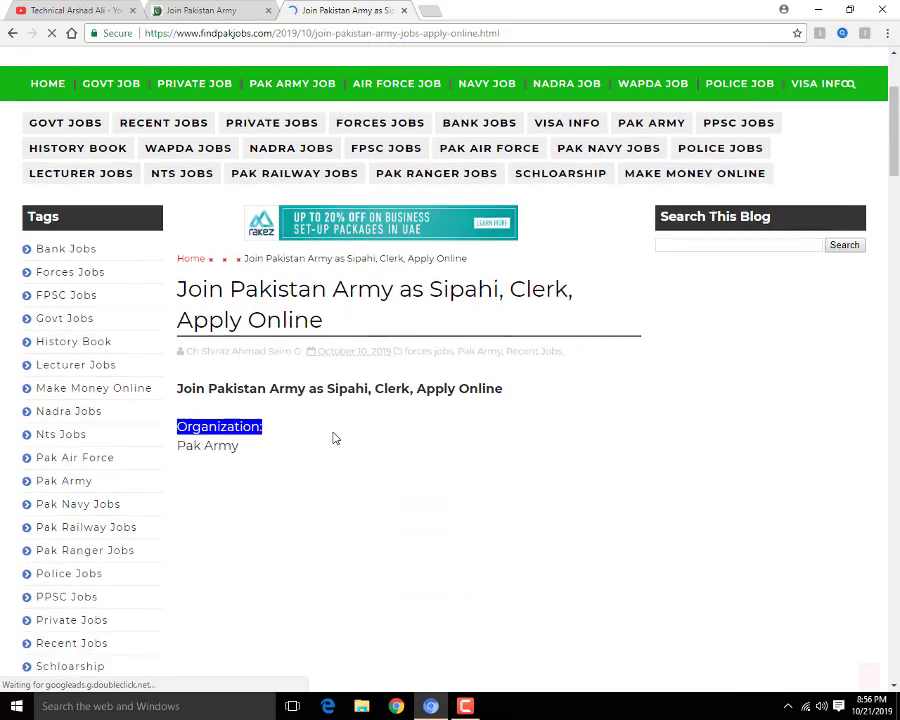
pyautogui.scroll(-1, 333, 440)
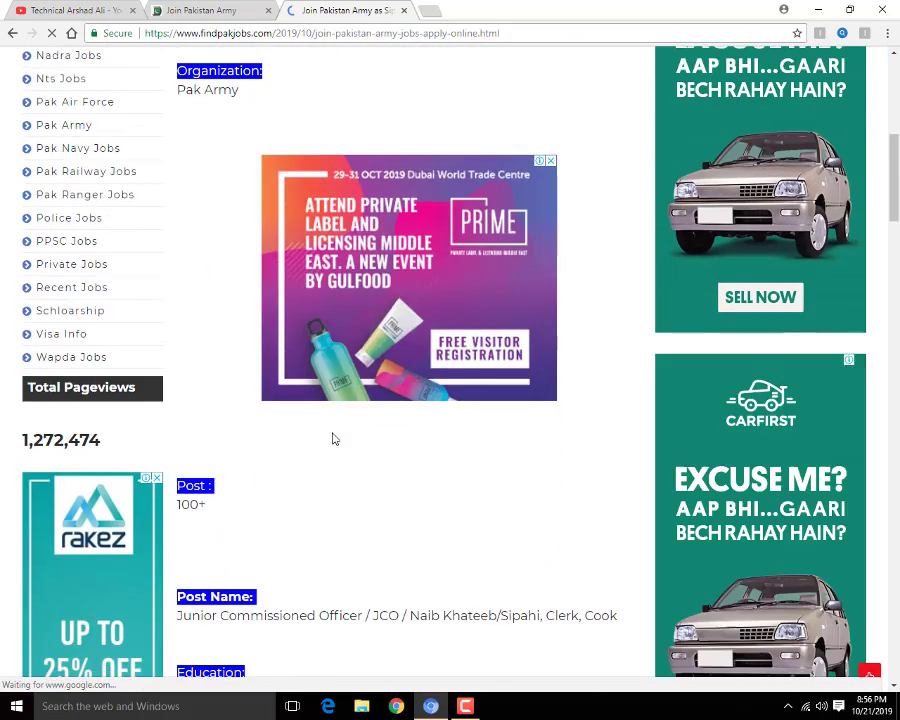
pyautogui.scroll(-4, 335, 438)
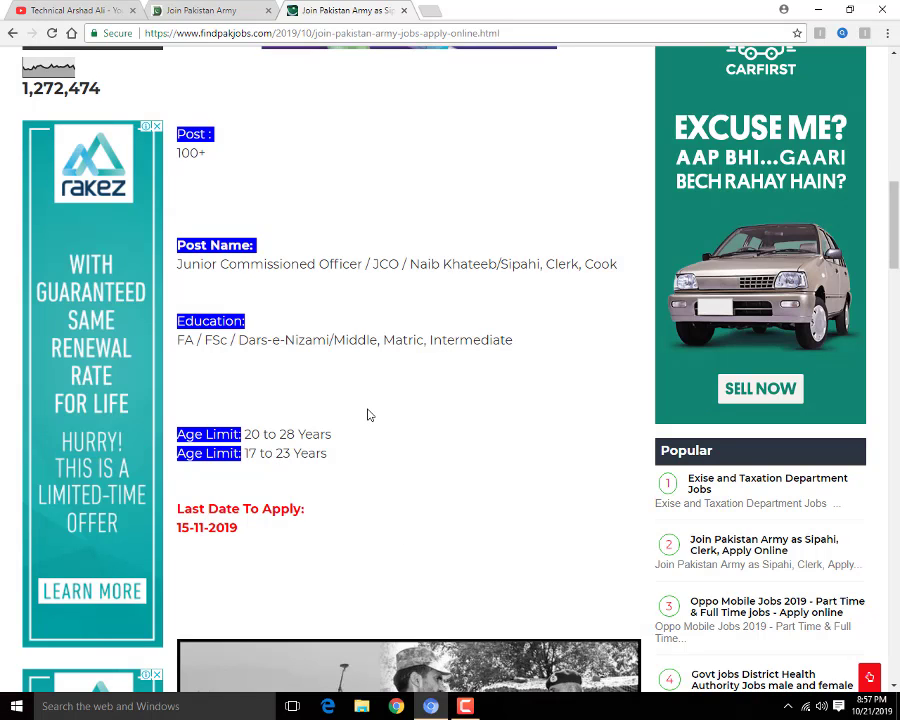
pyautogui.scroll(-5, 366, 412)
pyautogui.scroll(-1, 371, 410)
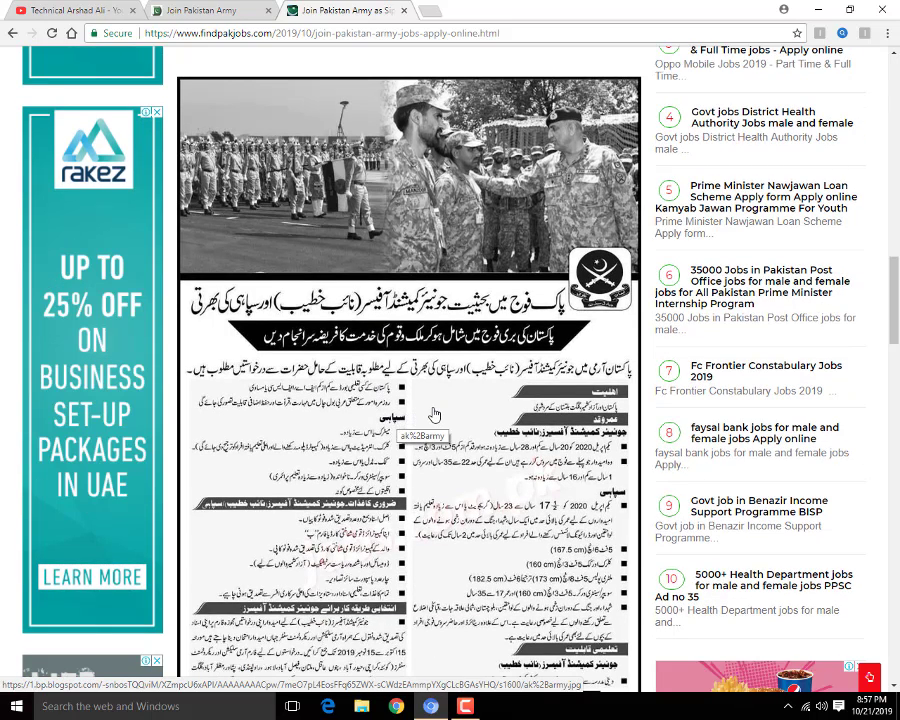
pyautogui.click(433, 413)
pyautogui.click(474, 396)
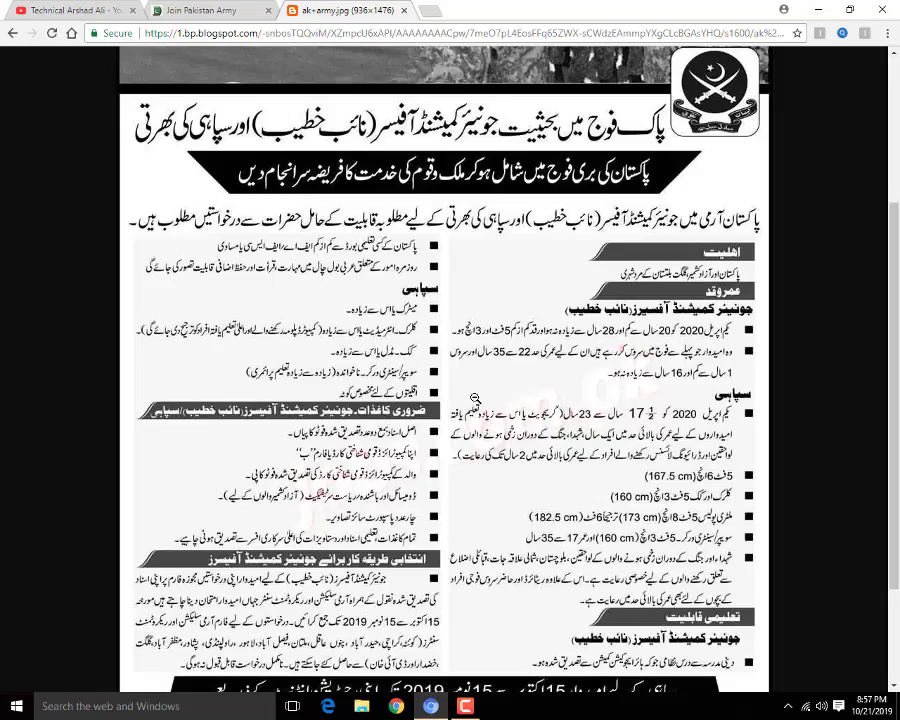
# - Examine the advertisement's age and height limits, education requirements, required documents and registration instructions
pyautogui.click(474, 398)
pyautogui.click(346, 288)
pyautogui.scroll(-2, 401, 300)
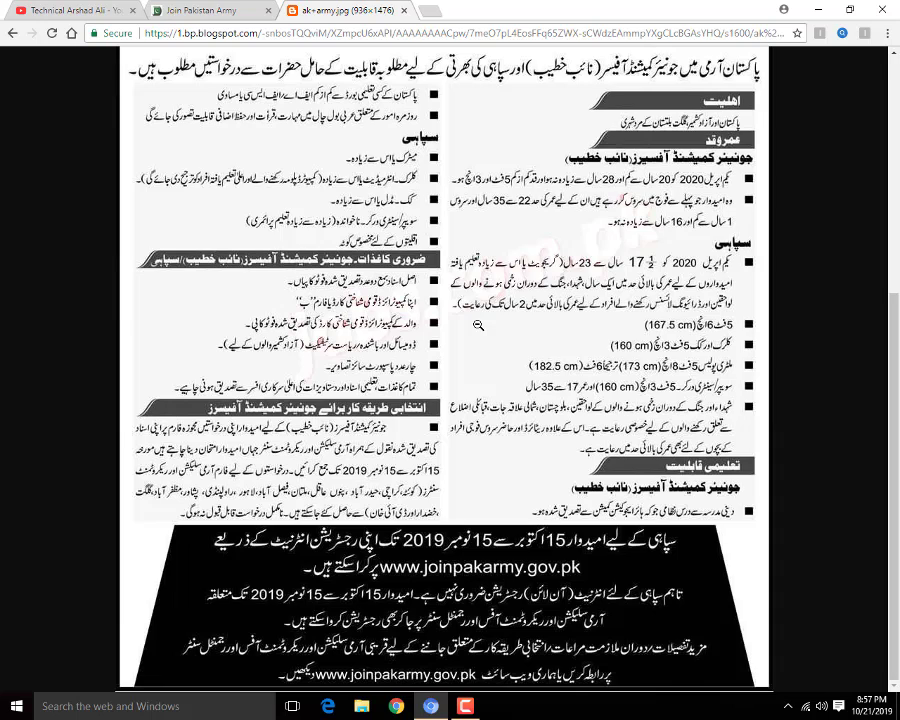
pyautogui.scroll(3, 478, 325)
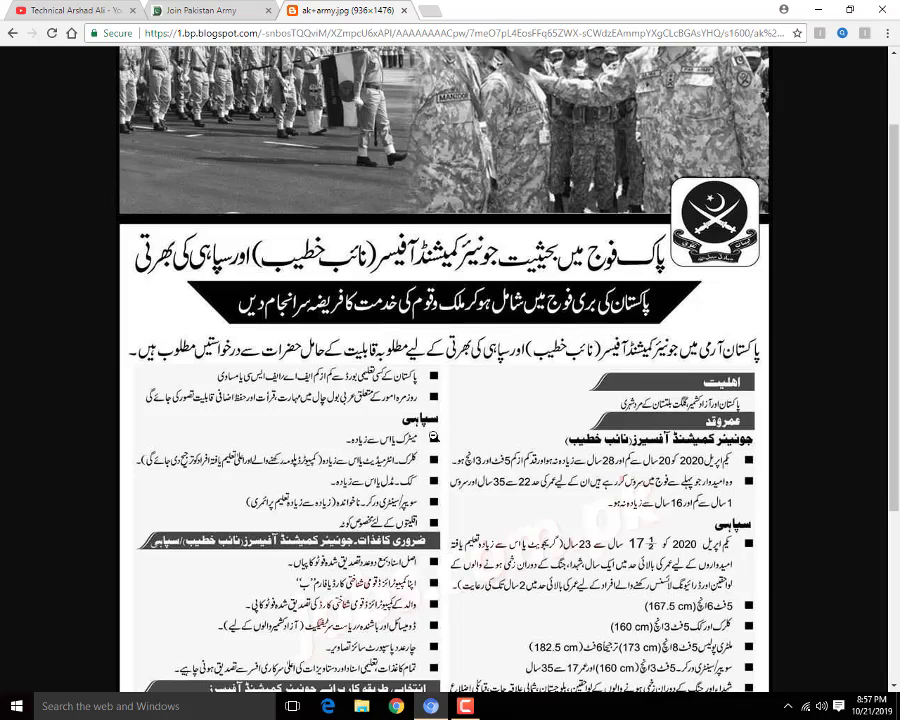
pyautogui.scroll(-3, 490, 524)
pyautogui.scroll(2, 490, 524)
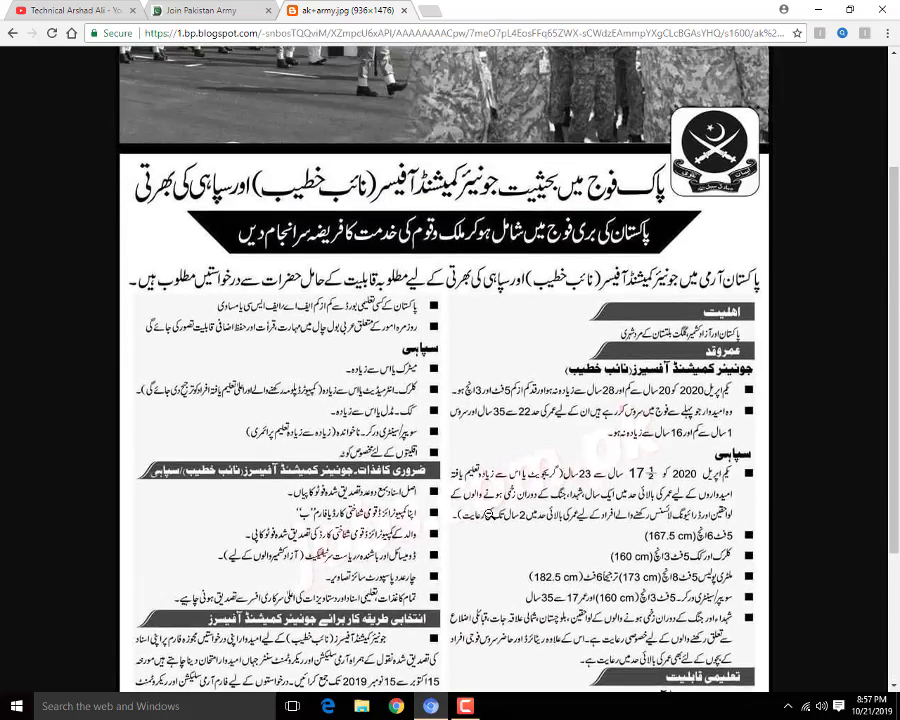
pyautogui.scroll(-2, 487, 330)
# - Save the advertisement image to the Downloads folder as the JPEG file "ak army"
pyautogui.rightClick(487, 328)
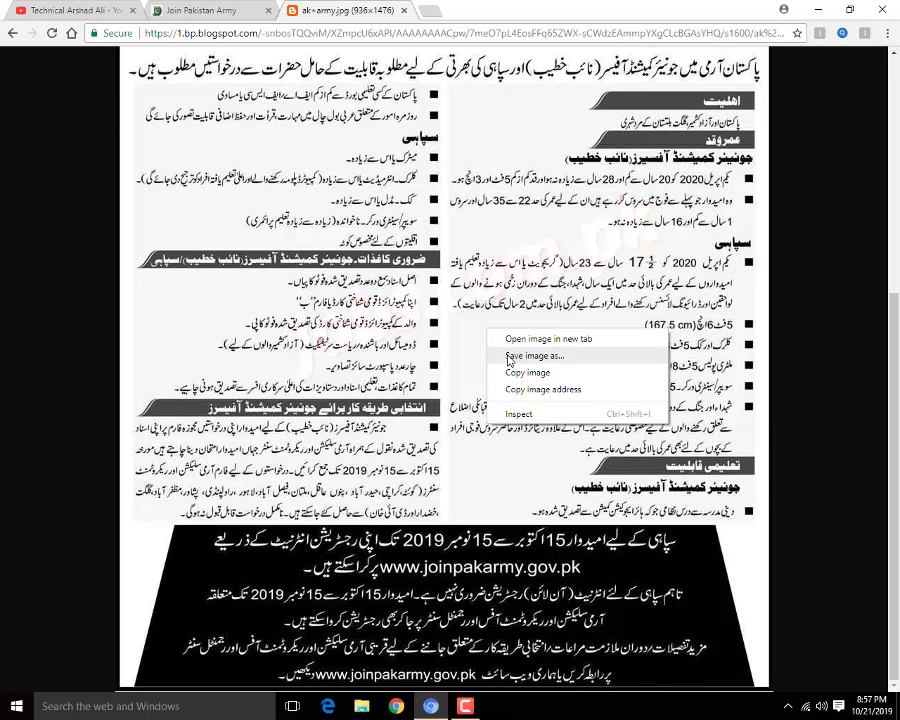
pyautogui.click(514, 358)
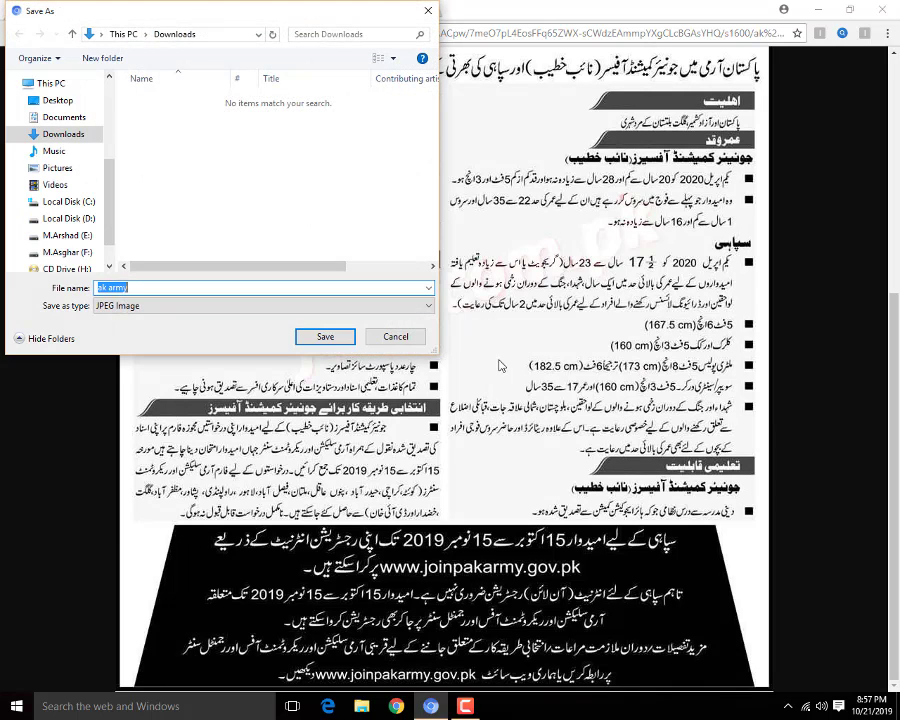
pyautogui.click(310, 336)
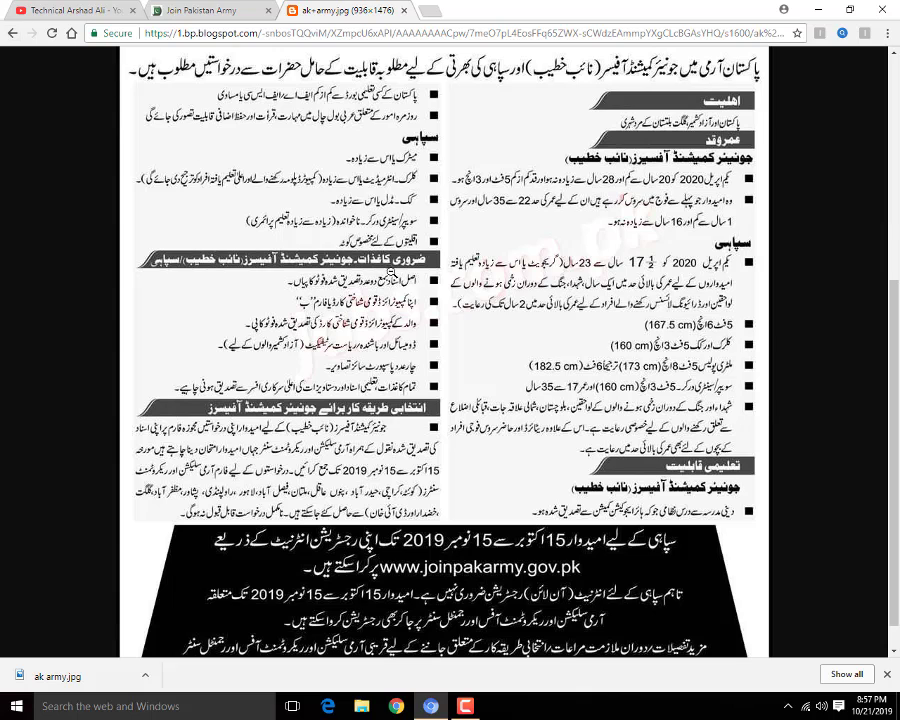
# - Return to the job posting and follow its Apply Now link to the Join Pakistan Army website
pyautogui.click(12, 33)
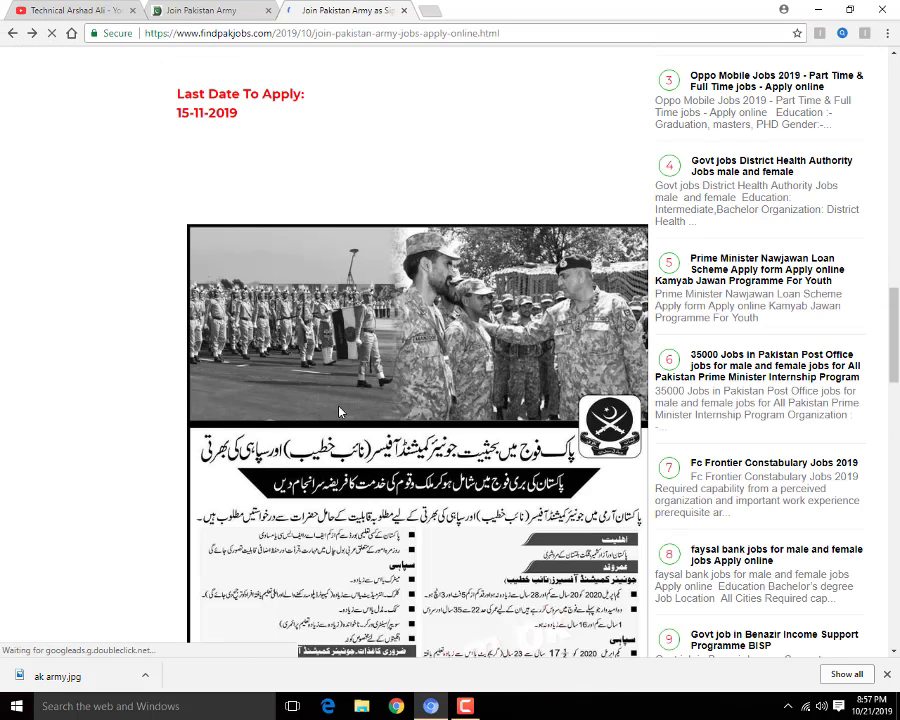
pyautogui.scroll(-4, 354, 401)
pyautogui.scroll(-1, 354, 401)
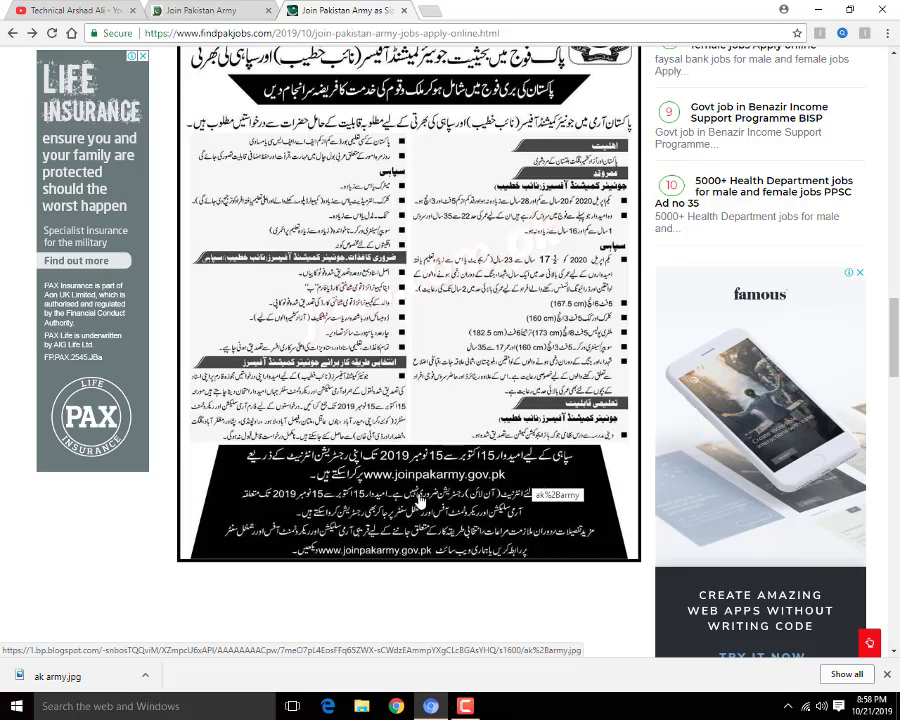
pyautogui.scroll(-7, 418, 499)
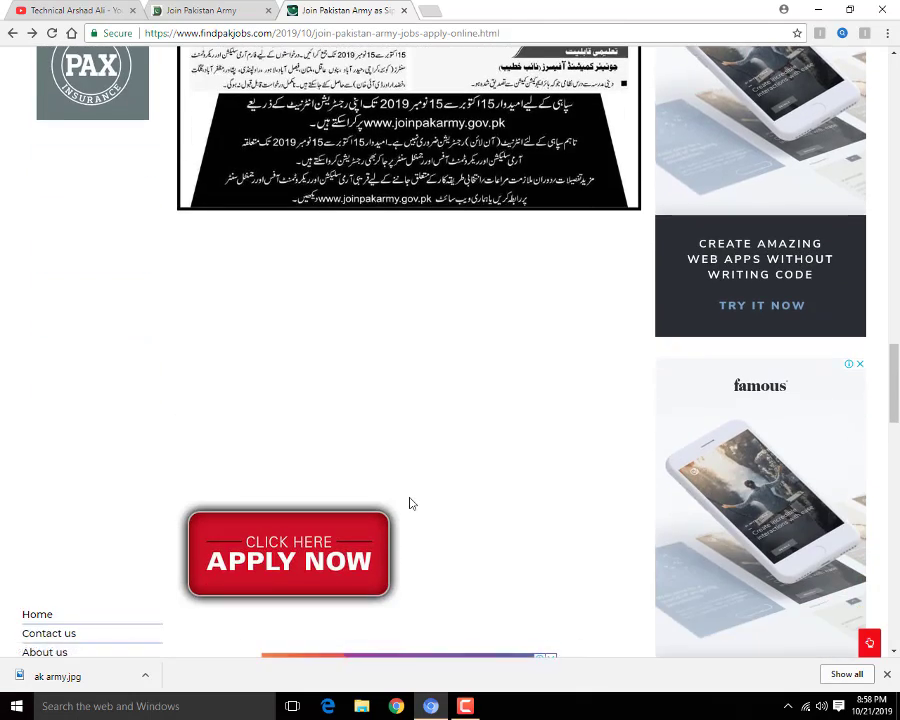
pyautogui.scroll(-3, 409, 503)
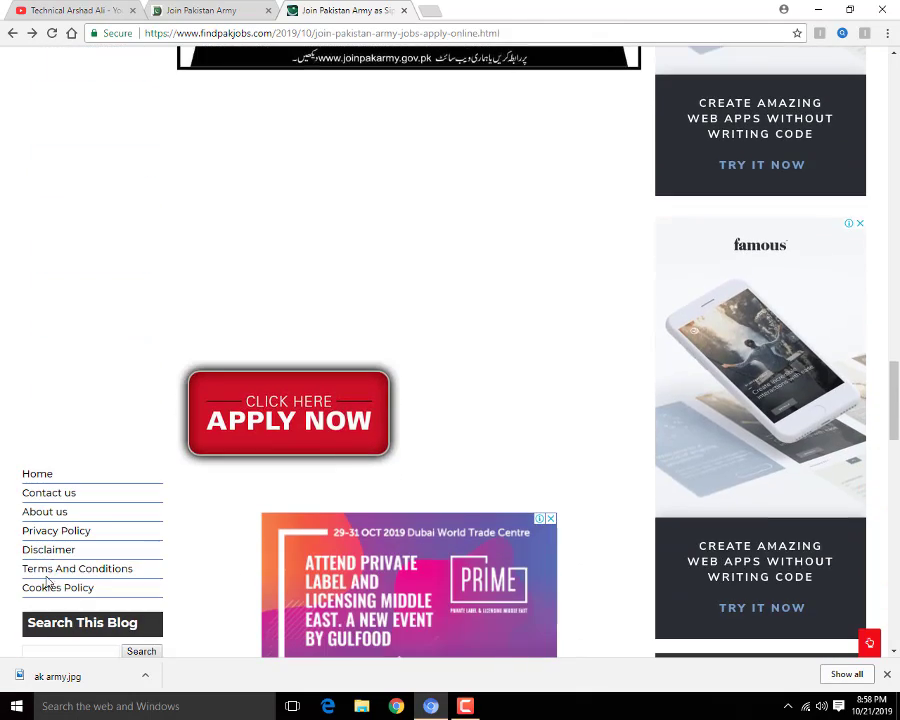
pyautogui.click(258, 428)
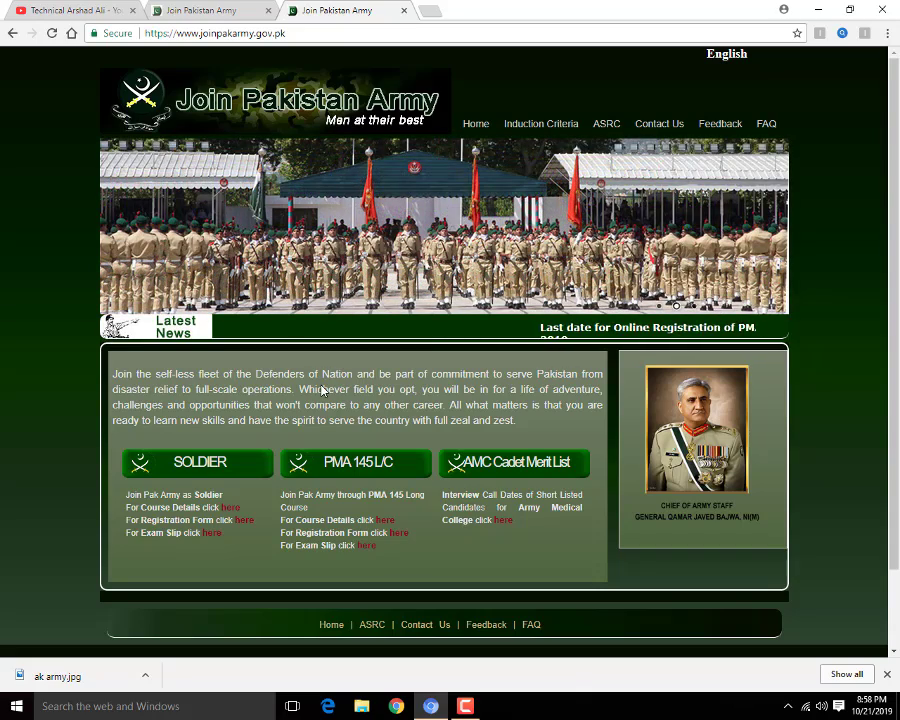
# - Open the Registration Form link for joining the Pakistan Army as Soldier
pyautogui.scroll(-2, 300, 388)
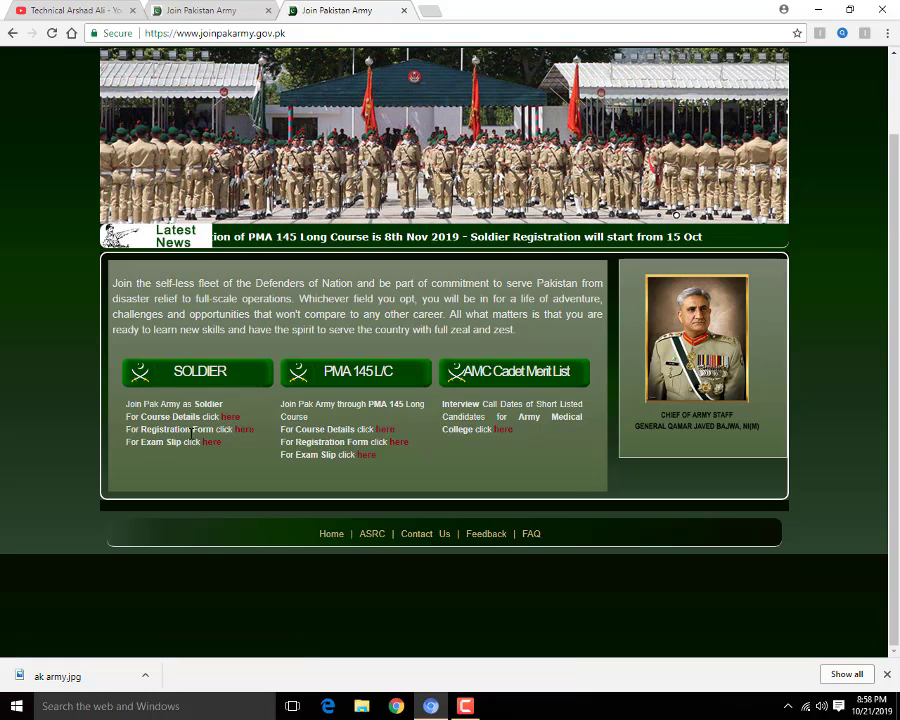
pyautogui.click(237, 430)
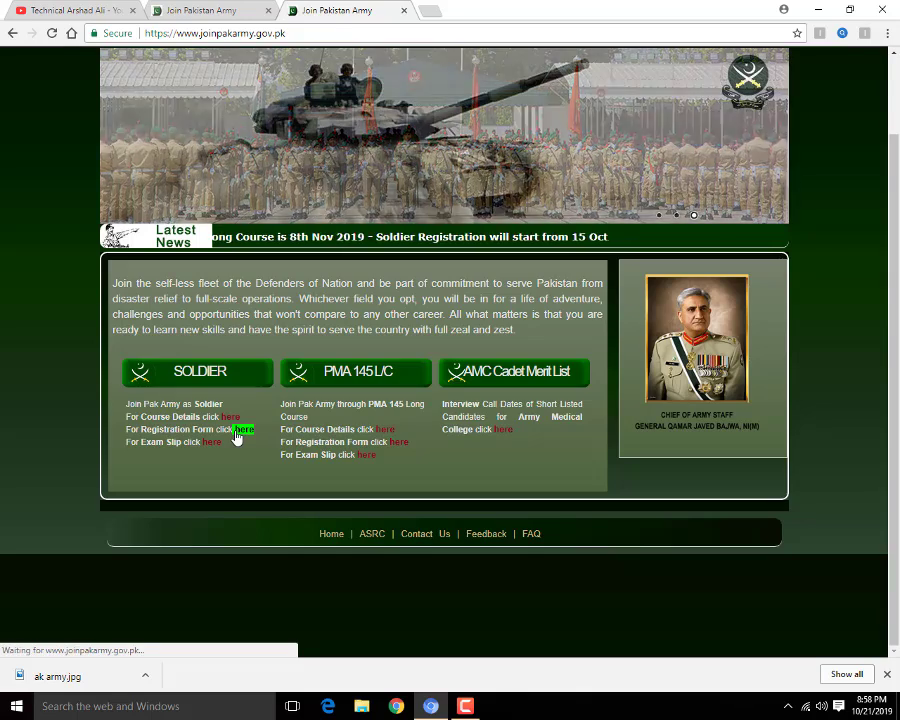
# - In the Soldier Enrollment Form's personal information, set the religion to Islam and the sect to Shia
pyautogui.scroll(-2, 405, 434)
pyautogui.scroll(-1, 405, 434)
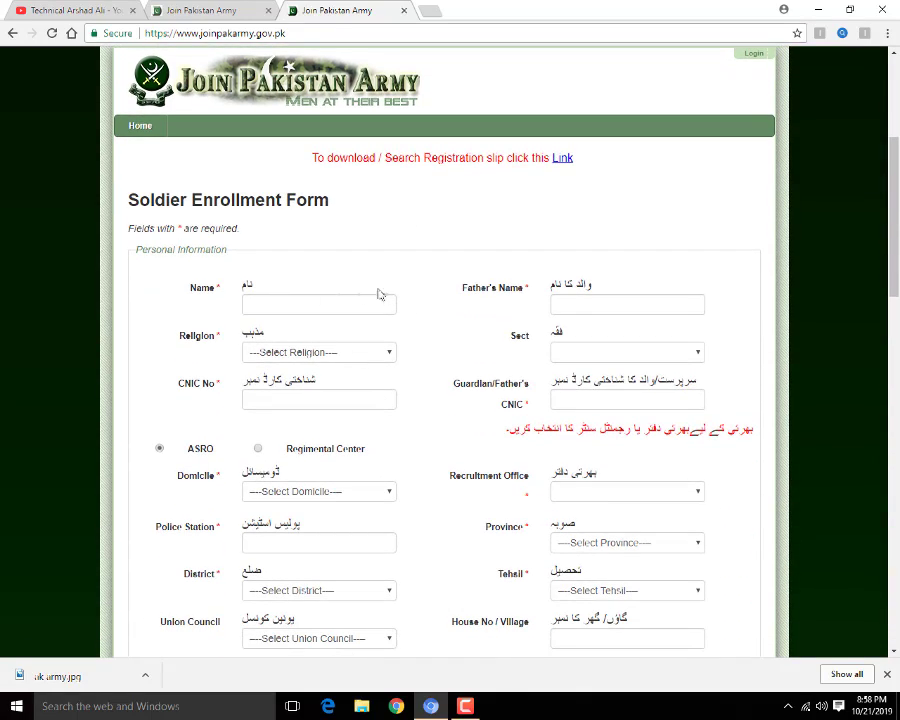
pyautogui.scroll(-1, 380, 293)
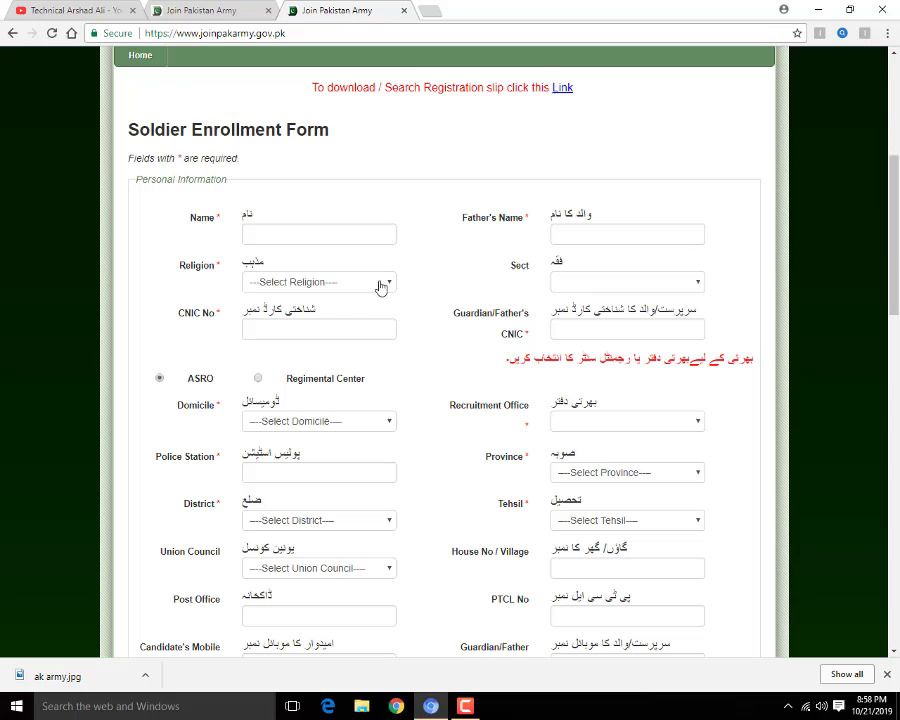
pyautogui.click(315, 235)
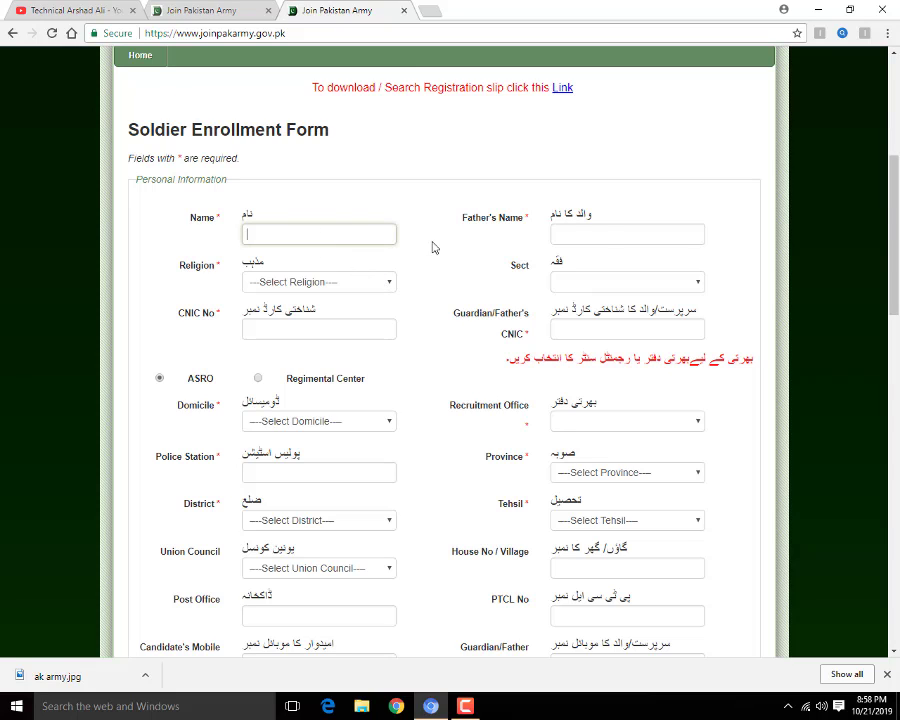
pyautogui.click(322, 285)
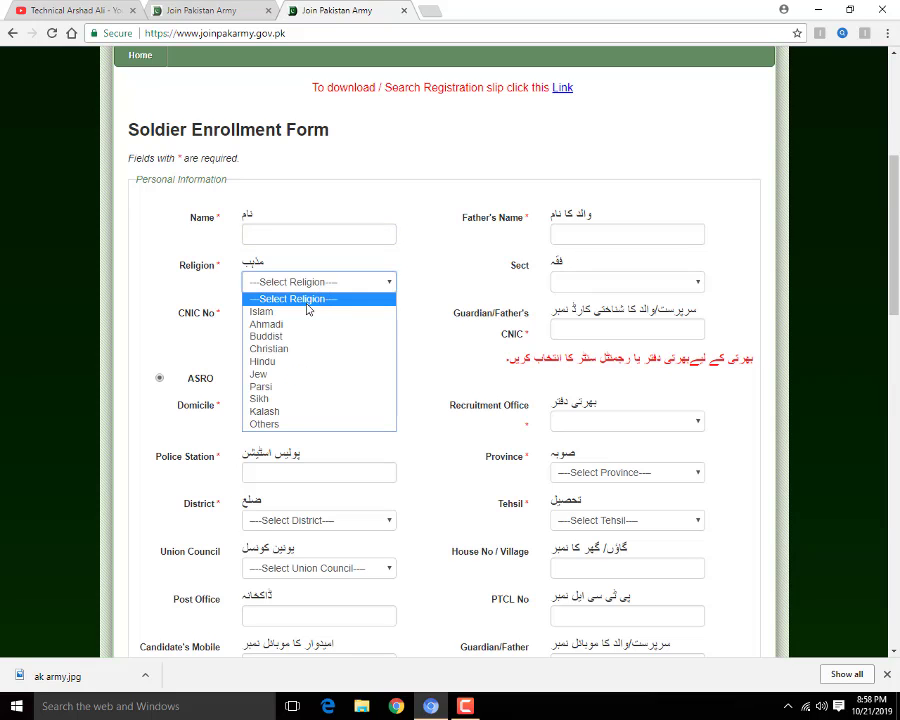
pyautogui.click(301, 313)
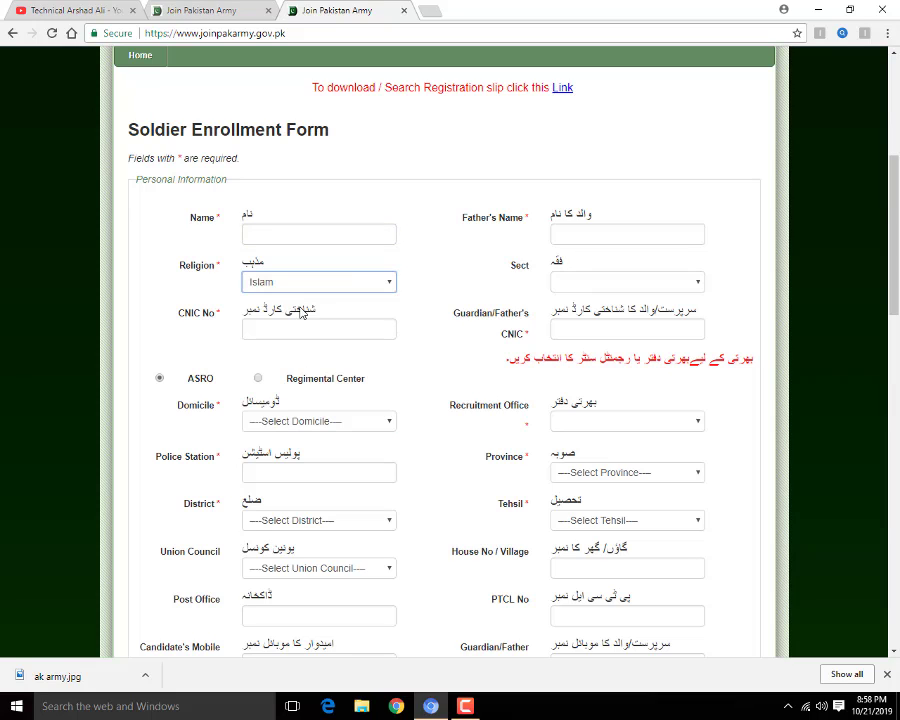
pyautogui.click(578, 291)
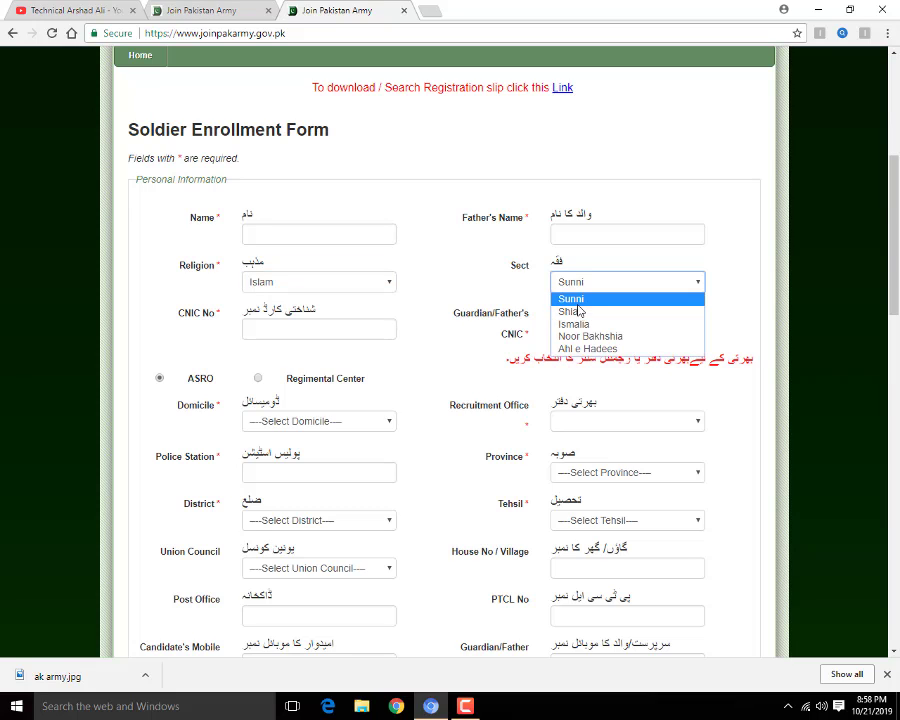
pyautogui.click(574, 311)
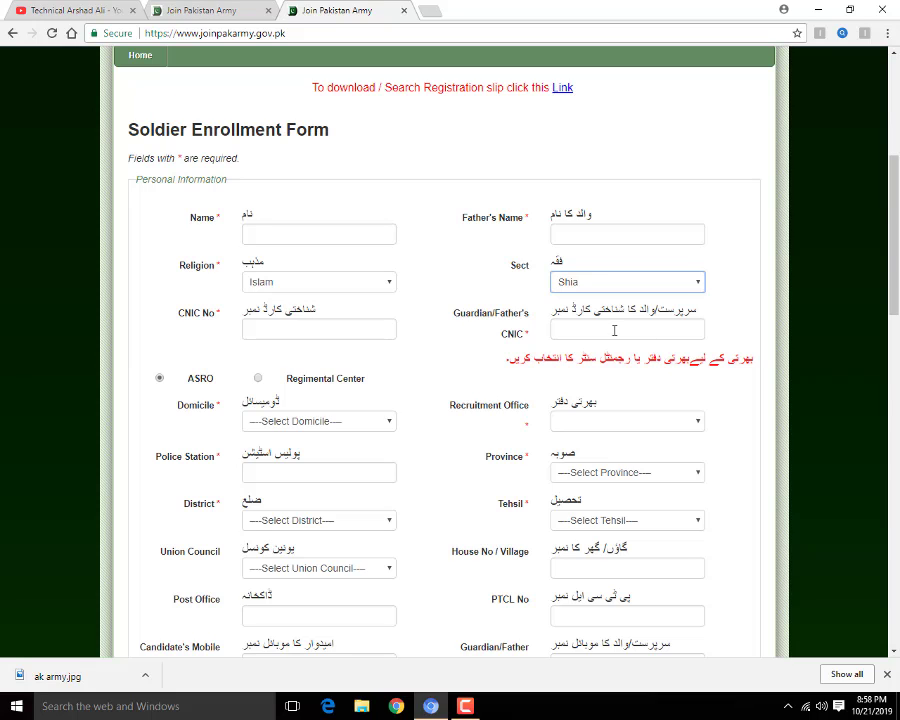
# - Examine the Domicile choices and the Recruitment Office and Police Station fields without filling them in
pyautogui.click(327, 423)
pyautogui.click(330, 424)
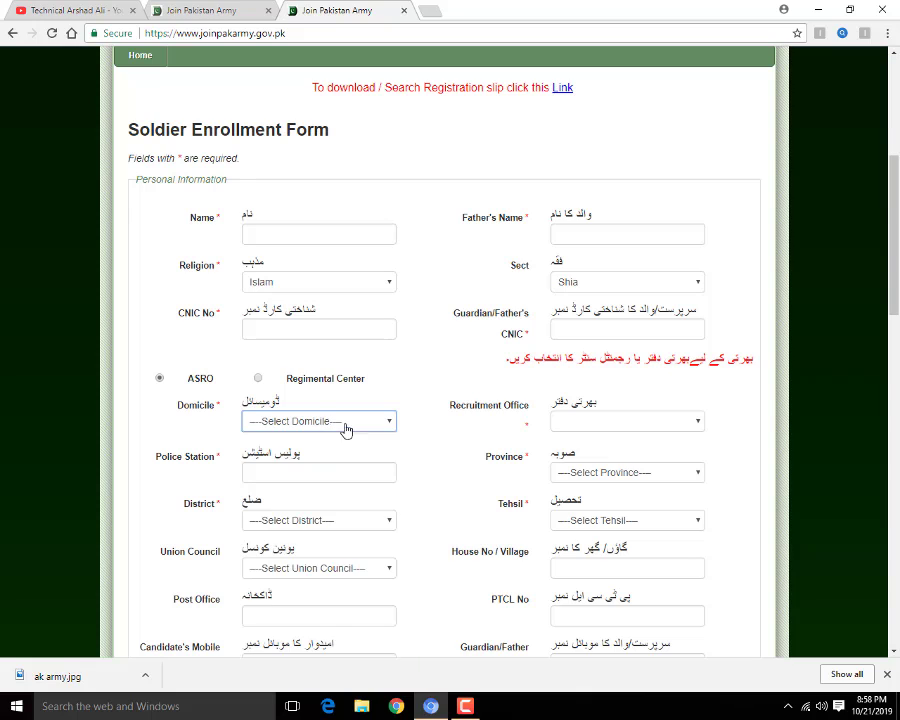
pyautogui.click(578, 428)
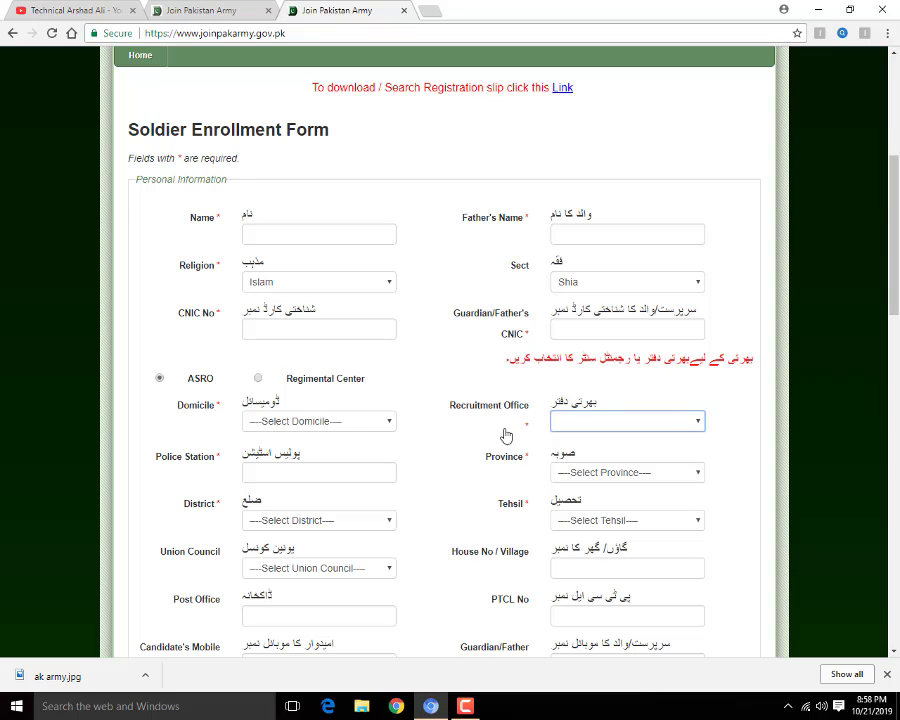
pyautogui.click(303, 424)
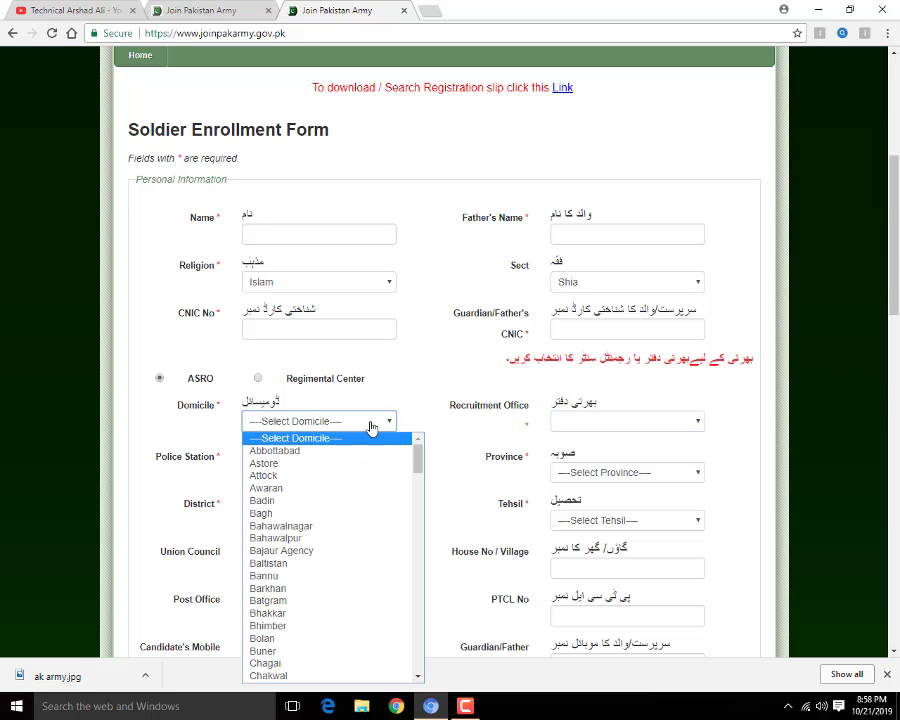
pyautogui.click(625, 427)
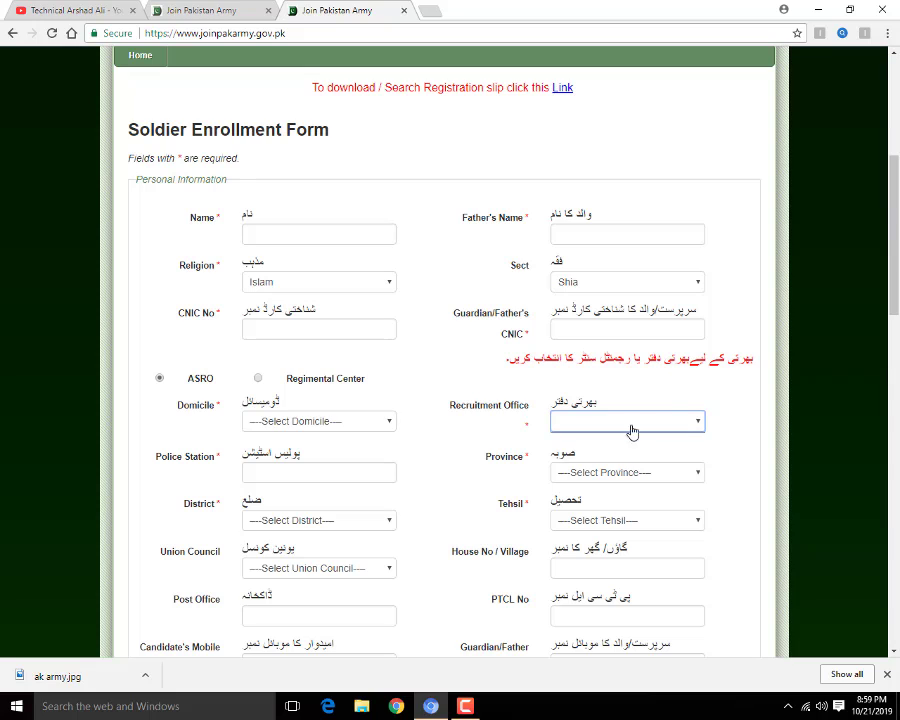
pyautogui.click(339, 473)
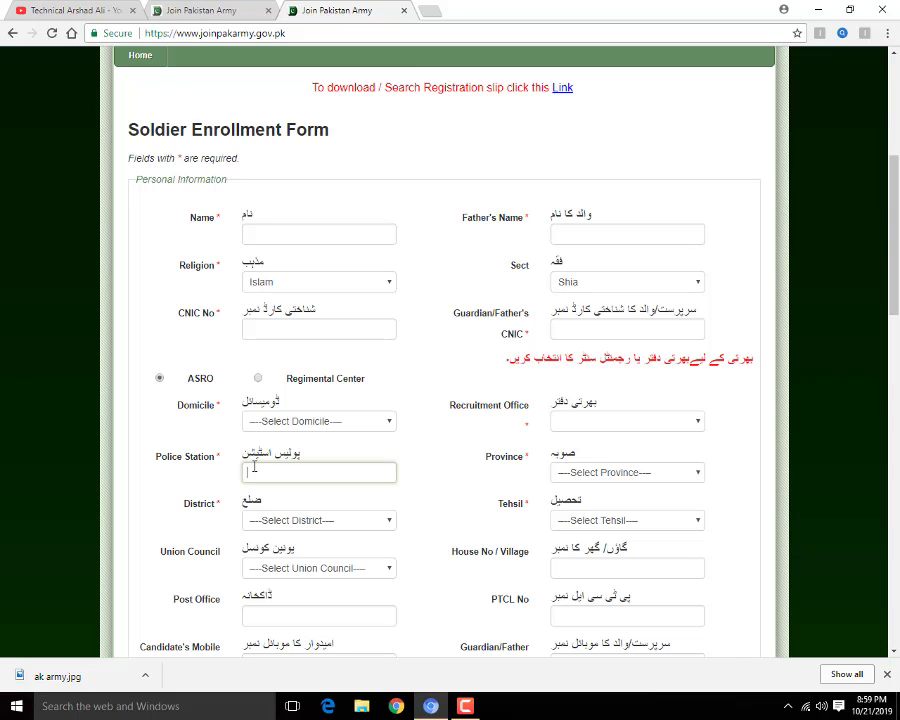
# - Set the province to Punjab and check the District and Tehsil choices
pyautogui.click(604, 478)
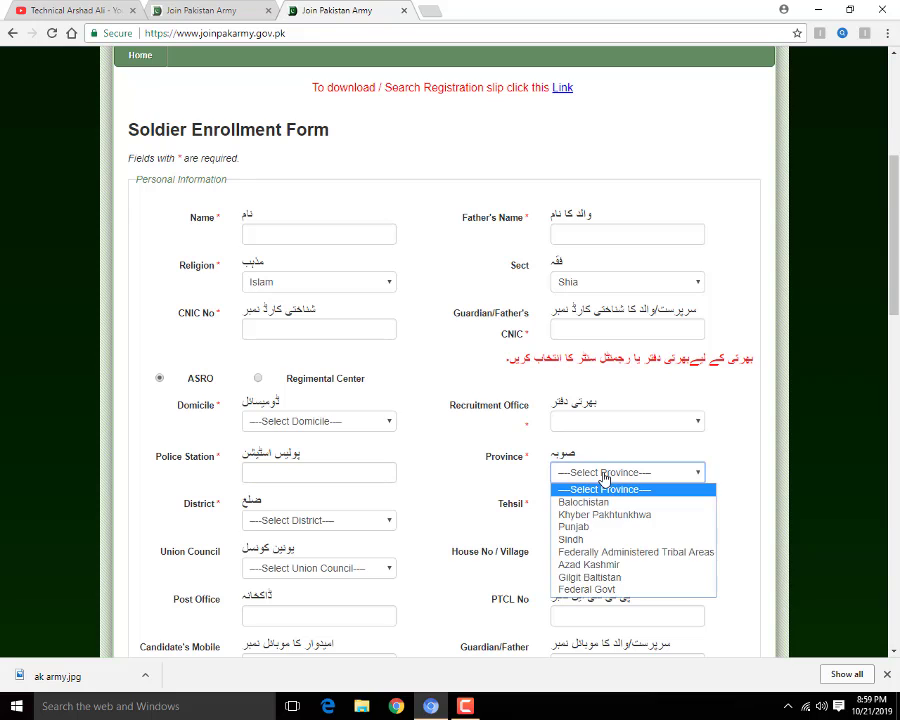
pyautogui.click(581, 528)
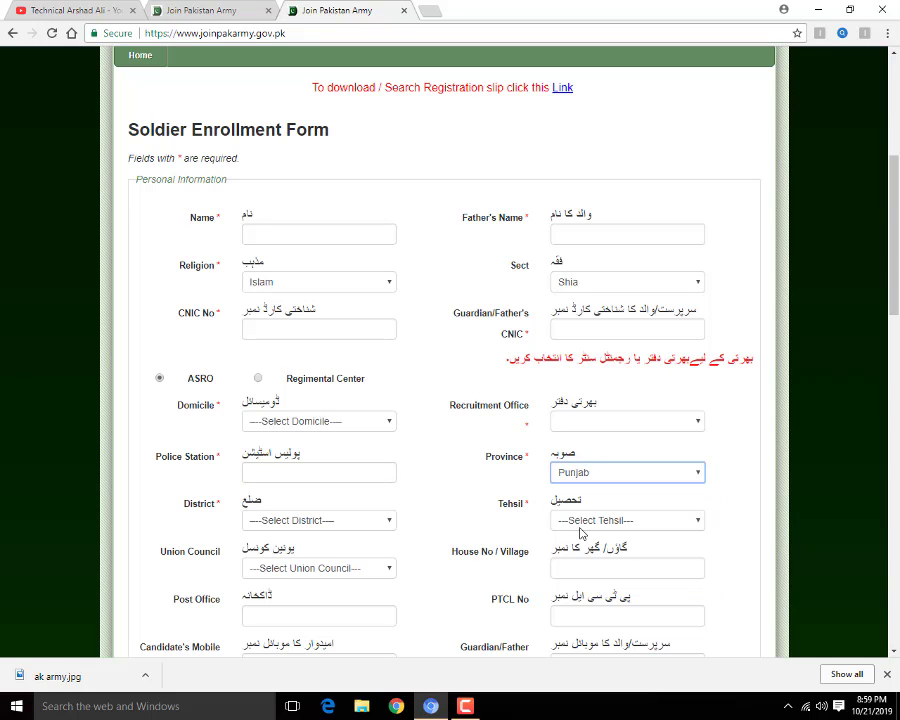
pyautogui.click(336, 531)
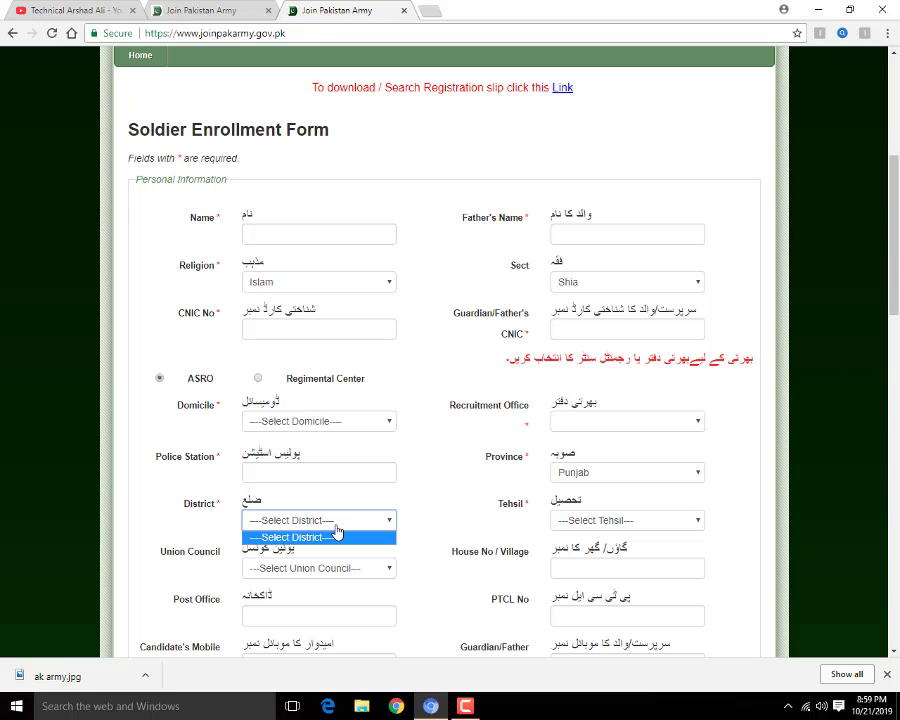
pyautogui.click(336, 531)
pyautogui.click(566, 528)
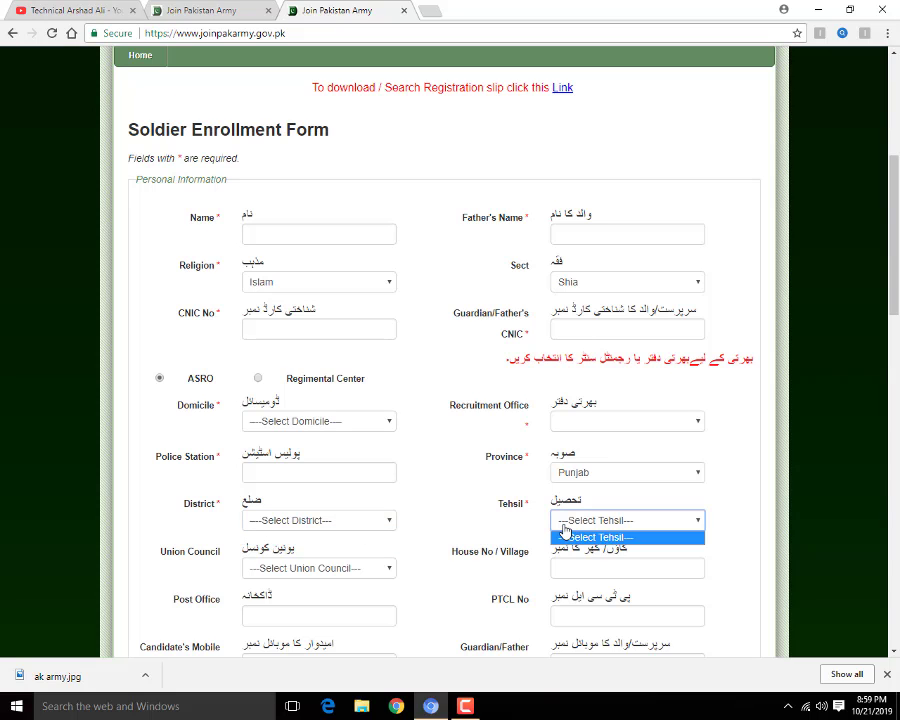
pyautogui.click(566, 536)
# - Review the union council, house or village, post office, PTCL and mobile number fields without filling them in
pyautogui.scroll(-2, 490, 528)
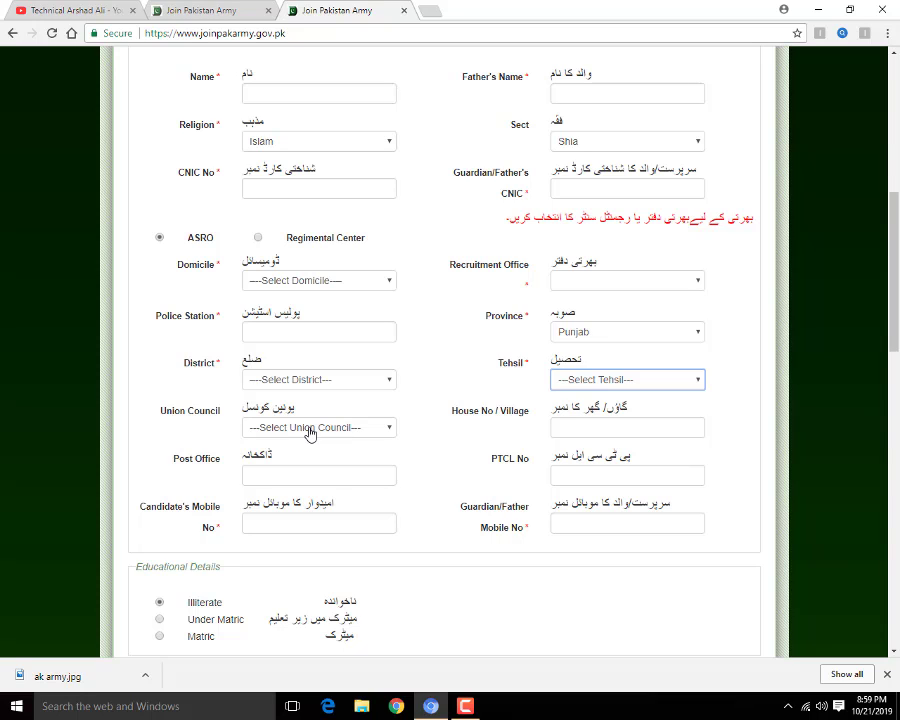
pyautogui.click(310, 432)
pyautogui.click(308, 430)
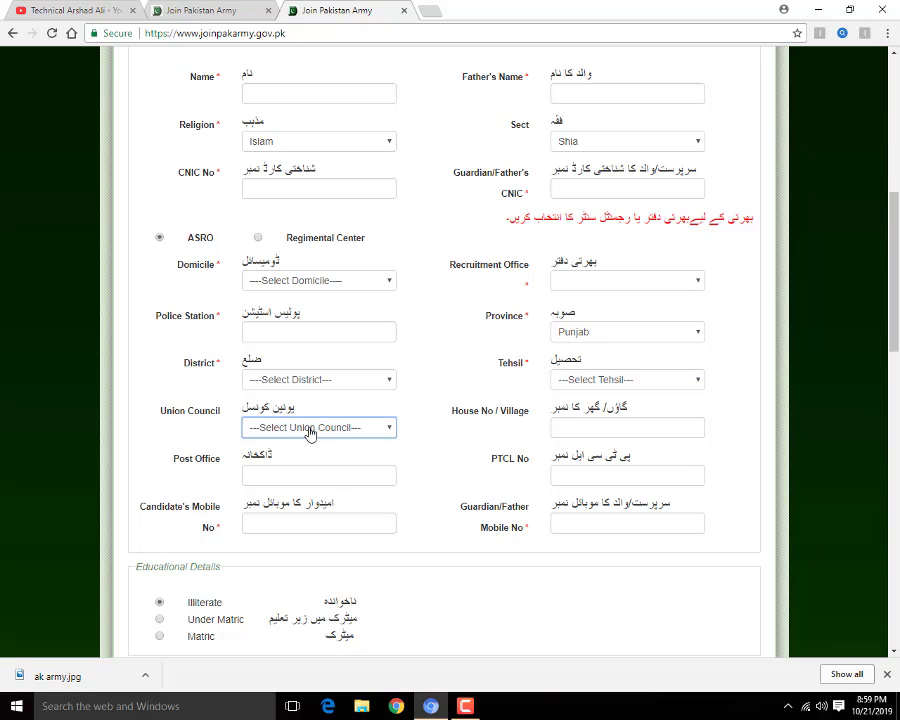
pyautogui.click(606, 428)
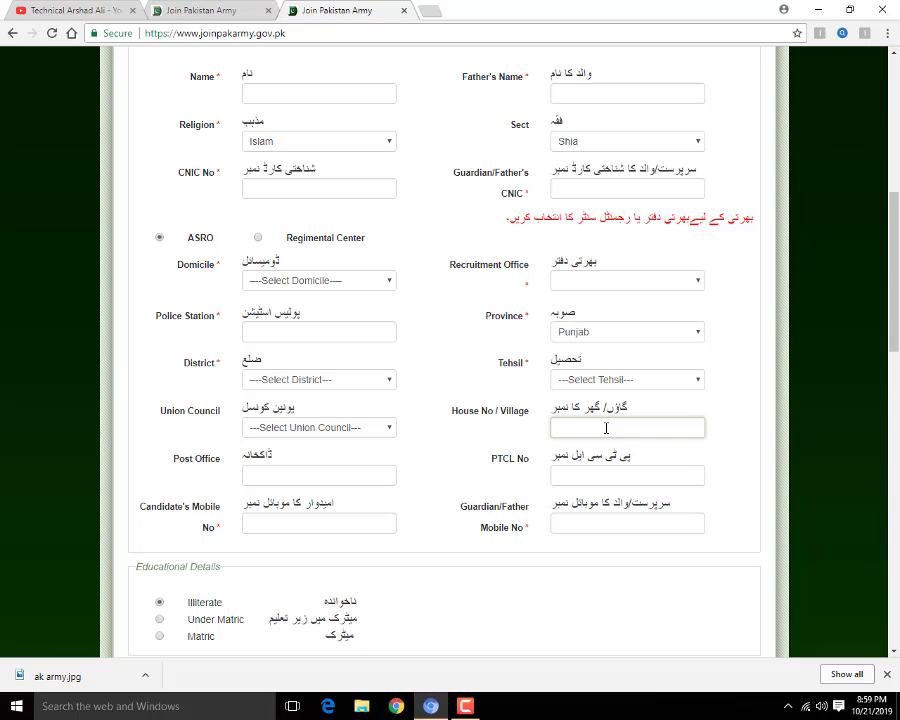
pyautogui.write('euim')
pyautogui.click(277, 475)
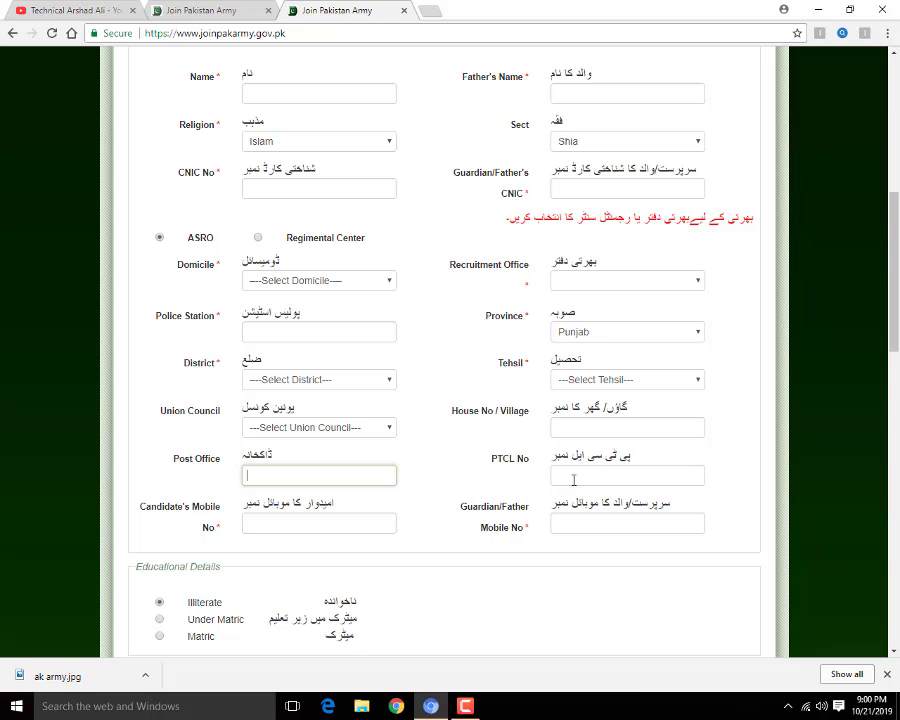
pyautogui.scroll(-1, 362, 510)
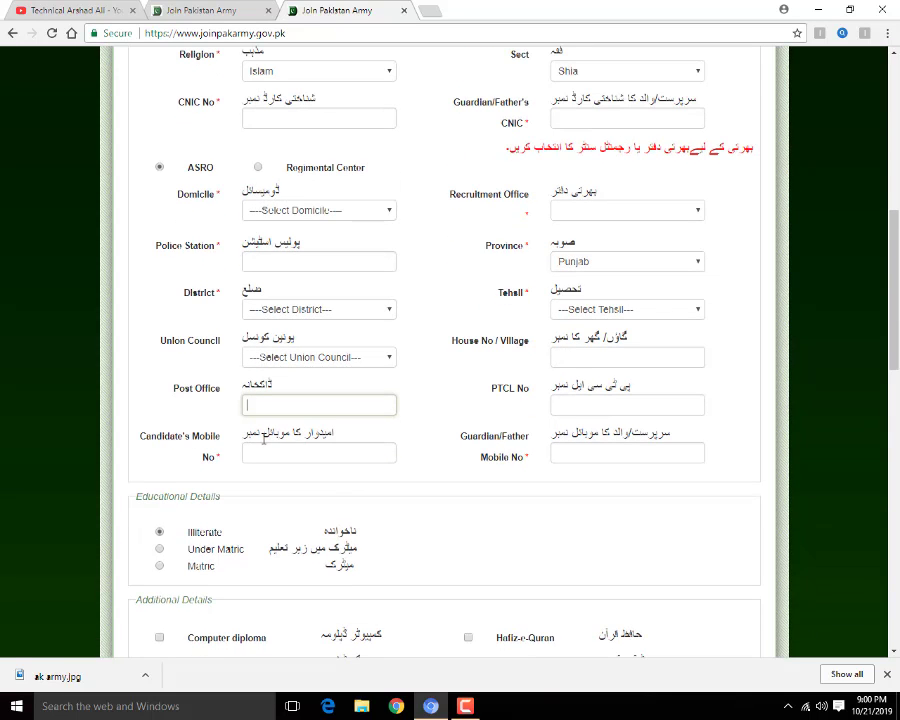
pyautogui.click(285, 450)
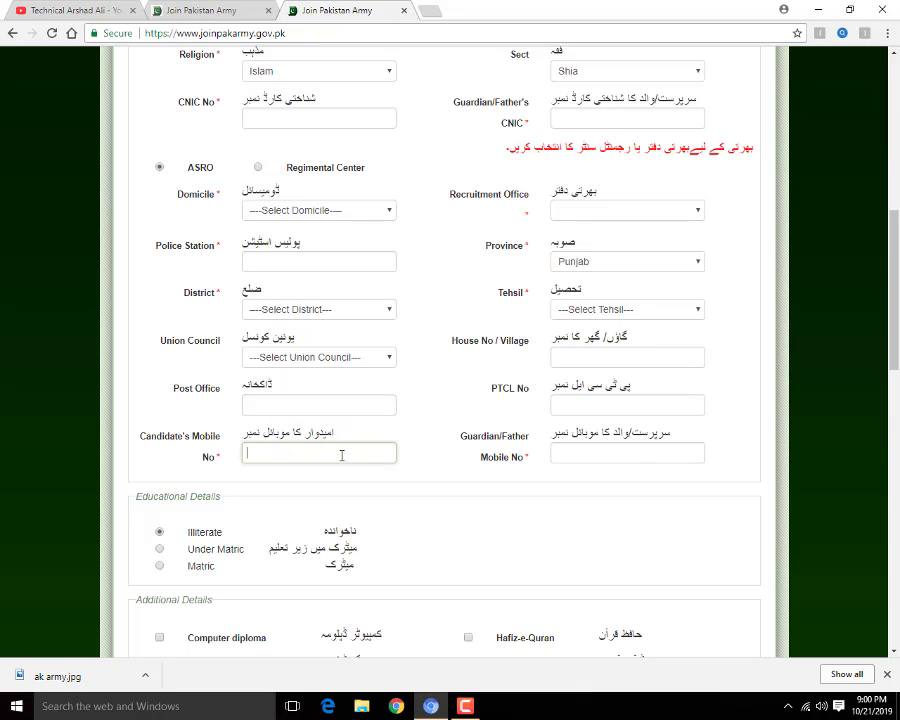
pyautogui.click(633, 452)
# - Review the educational and additional details, the date of birth calendar and the birth district field
pyautogui.scroll(-2, 418, 500)
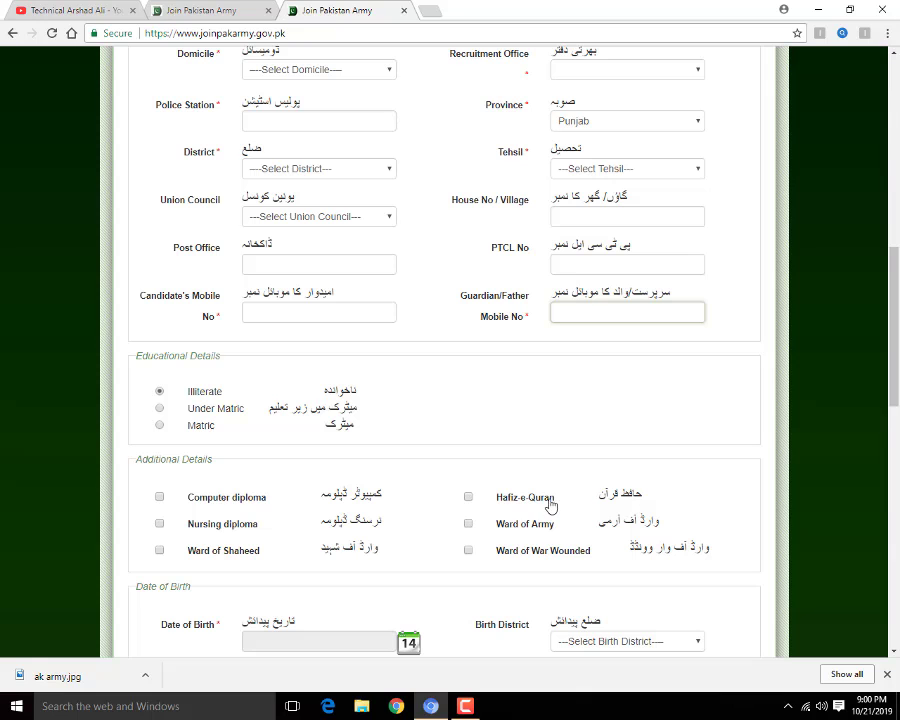
pyautogui.scroll(-2, 280, 556)
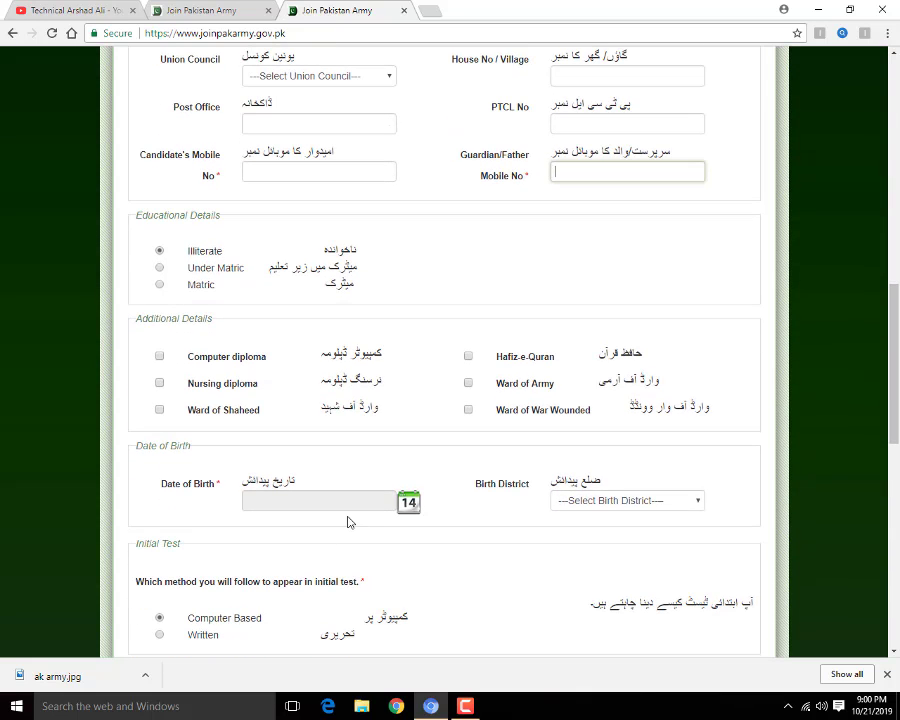
pyautogui.click(325, 499)
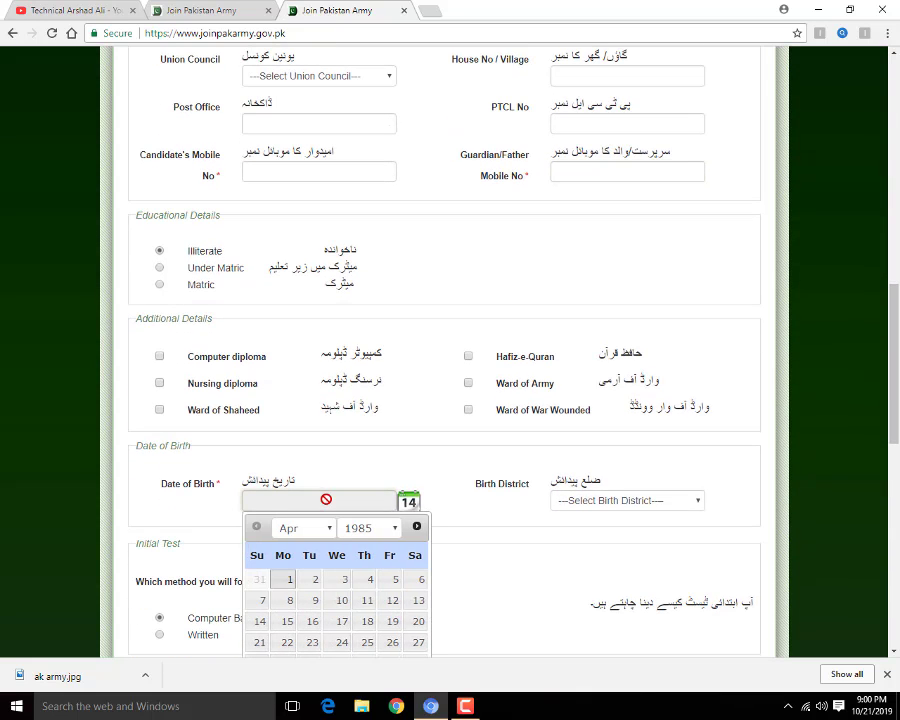
pyautogui.click(585, 507)
pyautogui.click(582, 503)
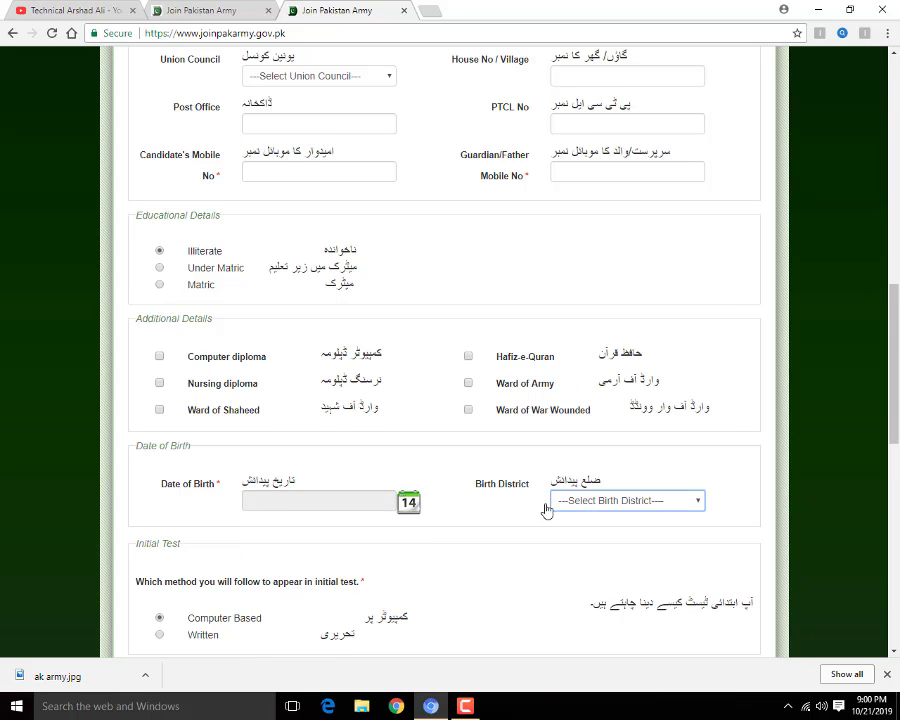
# - Submit the Soldier Enrollment Form, leaving the verification code and the other unfilled fields blank
pyautogui.scroll(-1, 443, 501)
pyautogui.scroll(-6, 292, 524)
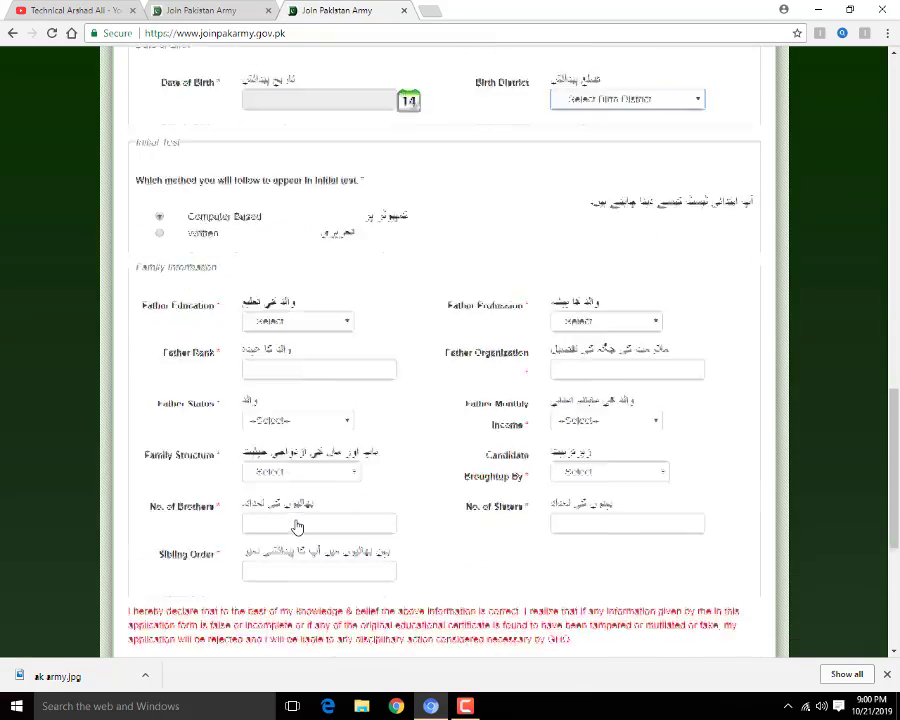
pyautogui.scroll(-1, 187, 464)
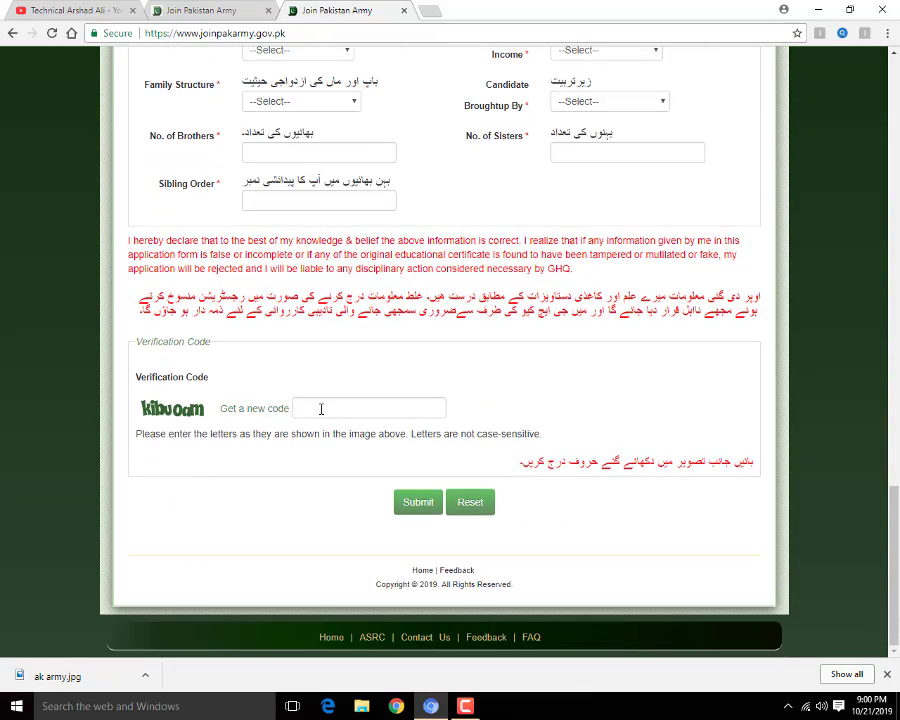
pyautogui.click(322, 414)
pyautogui.click(416, 511)
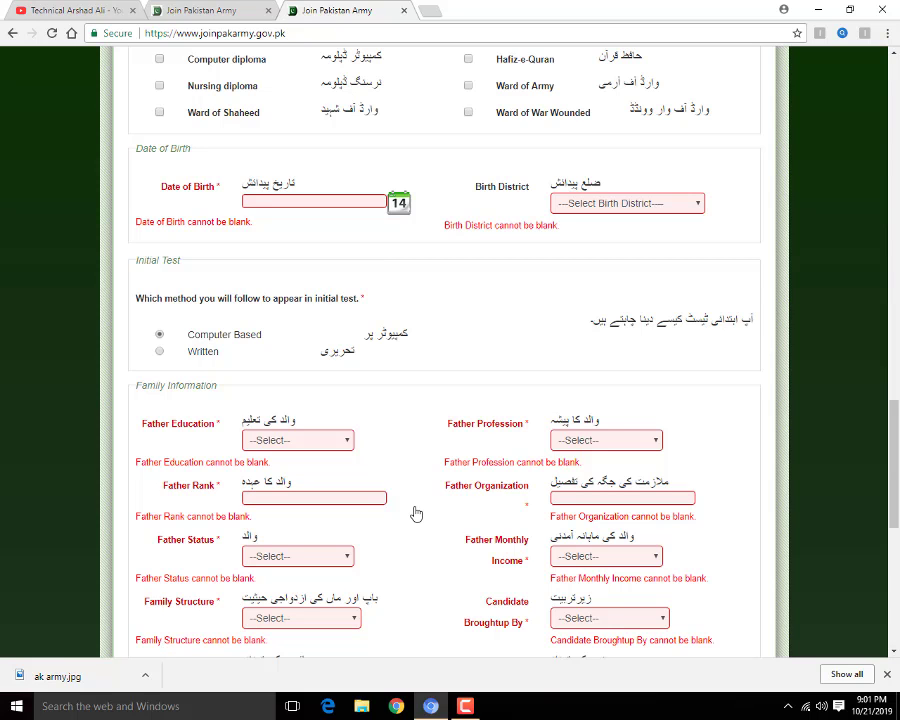
# - Examine the list of input errors and the highlighted fields throughout the Soldier Enrollment Form
pyautogui.scroll(-4, 416, 513)
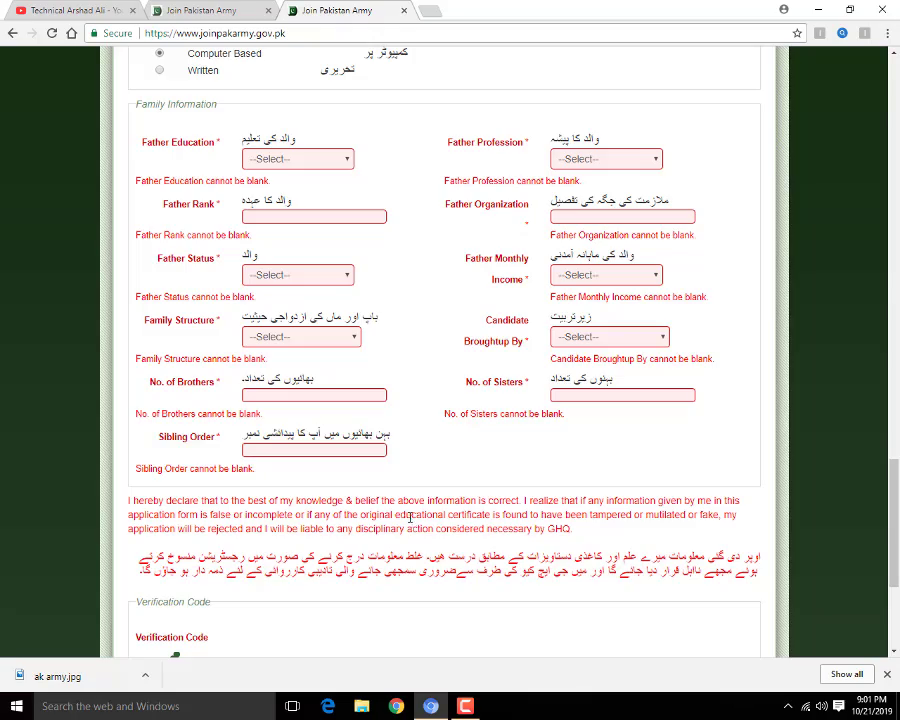
pyautogui.scroll(-3, 410, 517)
pyautogui.scroll(10, 410, 484)
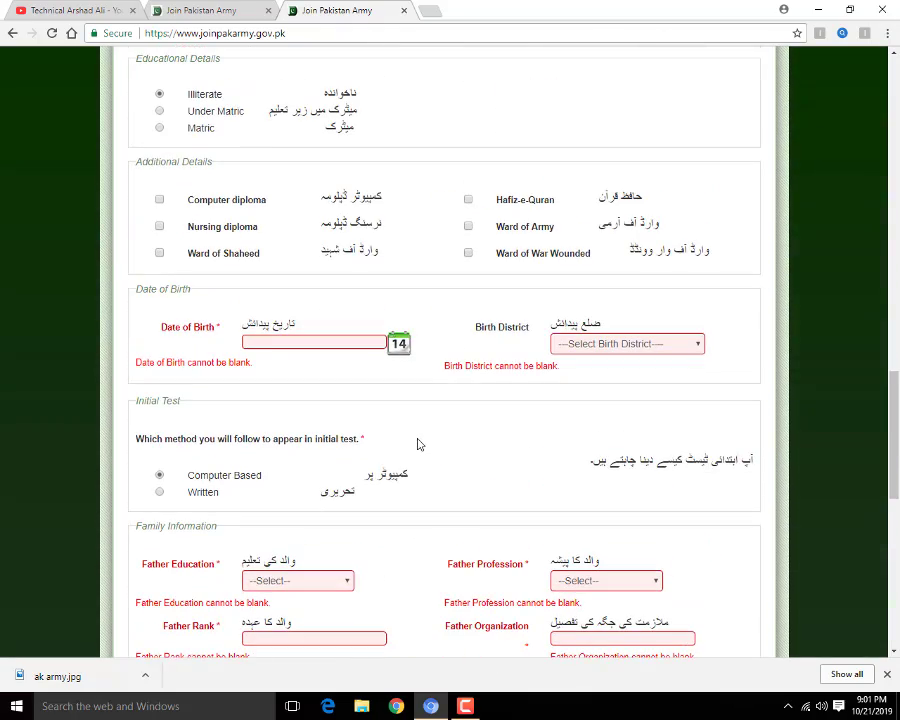
pyautogui.scroll(7, 466, 296)
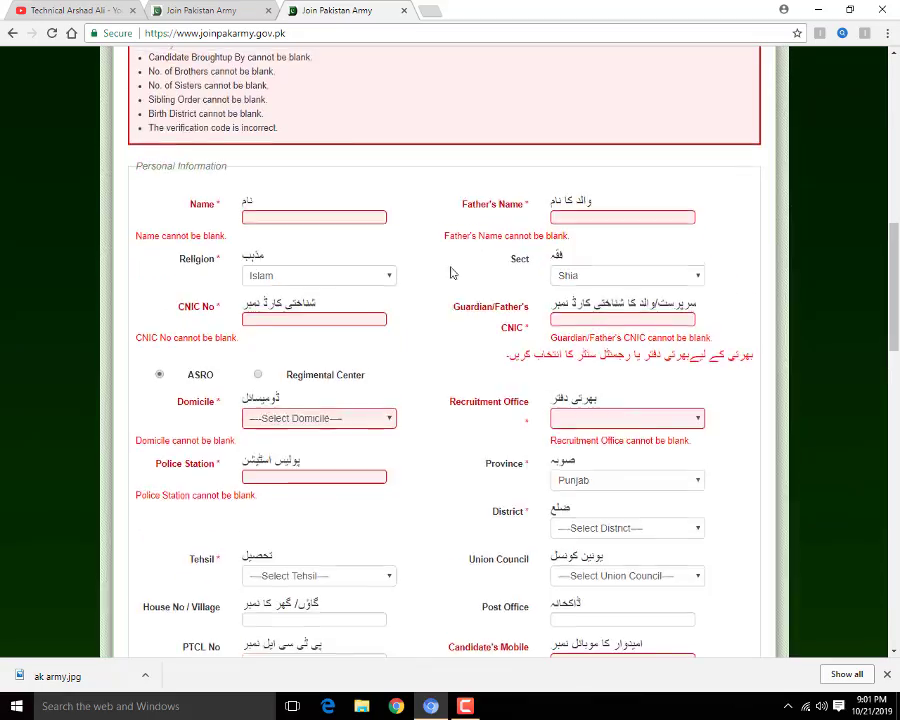
pyautogui.scroll(6, 450, 272)
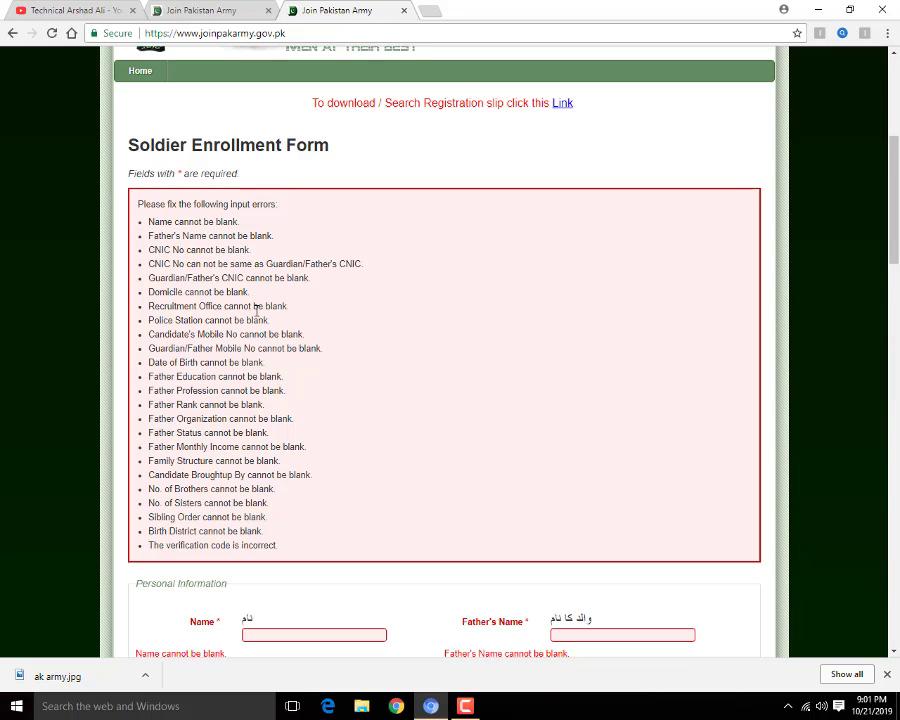
pyautogui.scroll(-4, 287, 381)
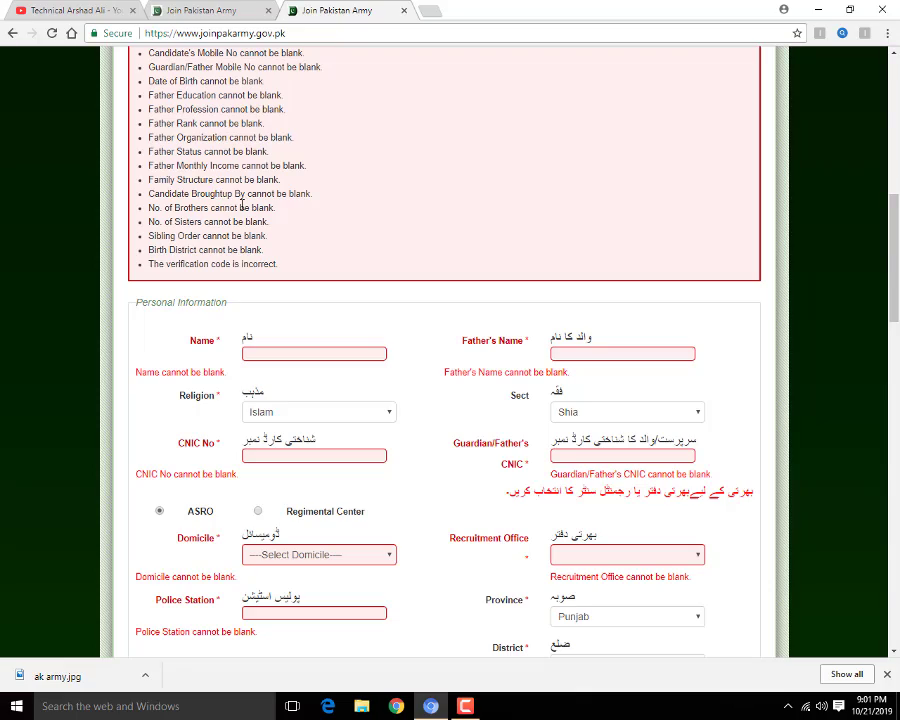
pyautogui.scroll(-5, 323, 435)
pyautogui.scroll(-10, 323, 435)
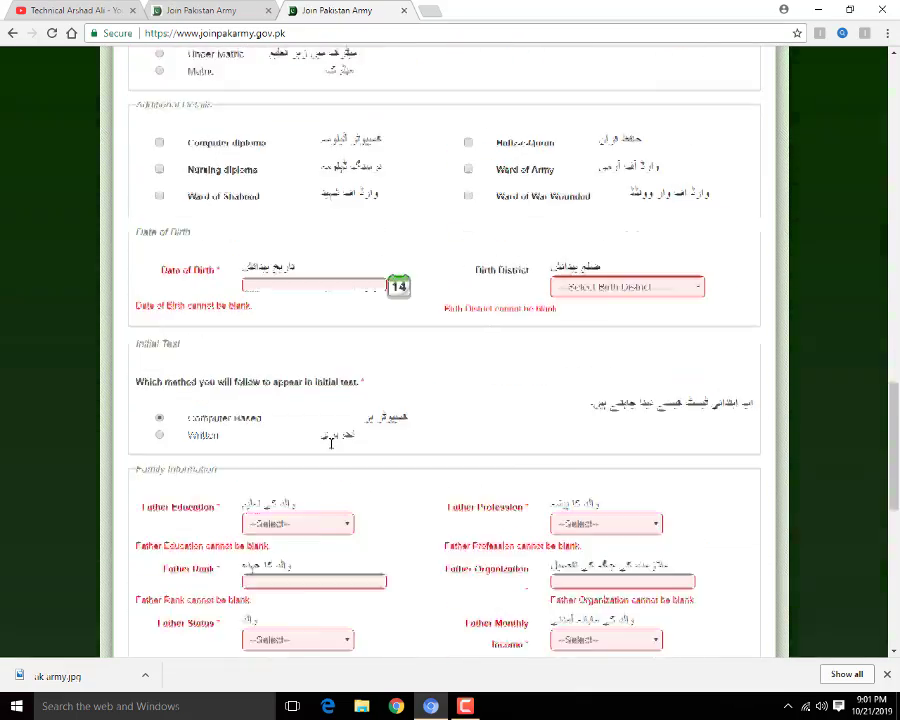
# - Leave the Soldier Enrollment Form and return to the Join Pakistan Army home page with the Soldier links
pyautogui.scroll(-1, 405, 543)
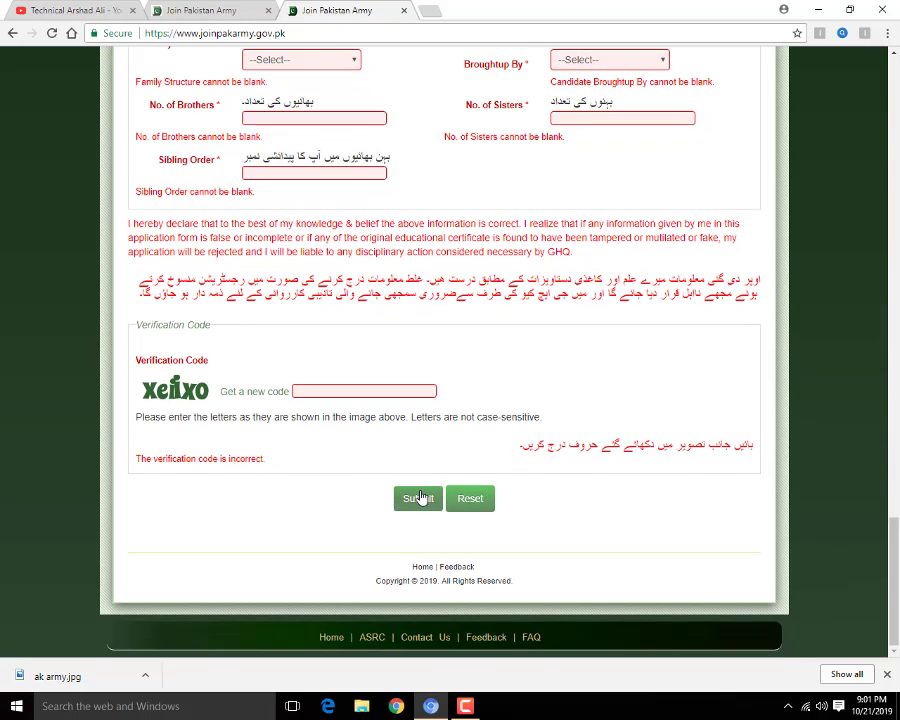
pyautogui.click(12, 33)
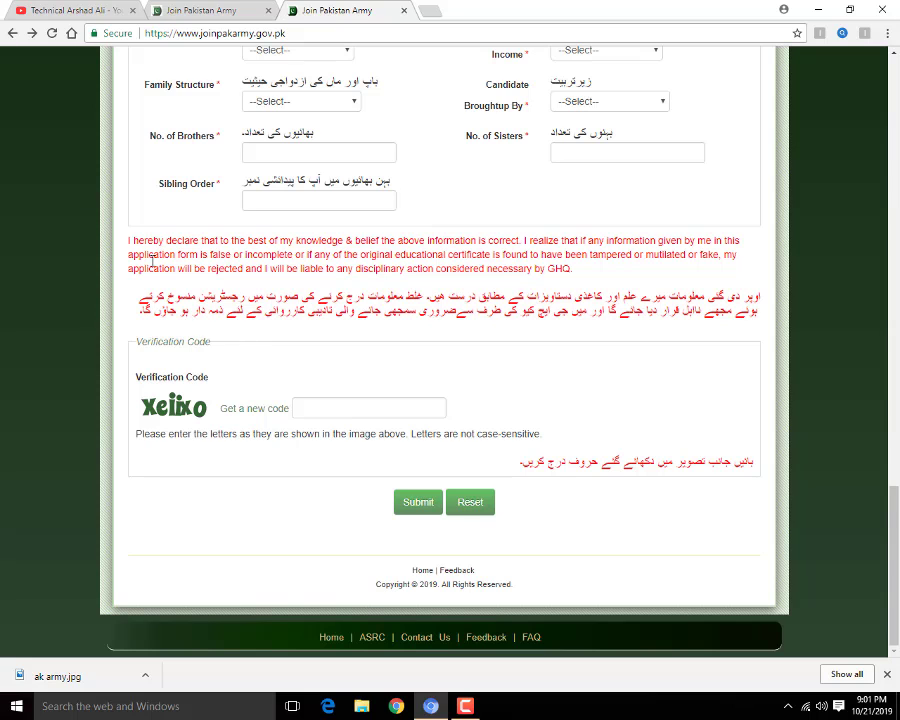
pyautogui.click(12, 35)
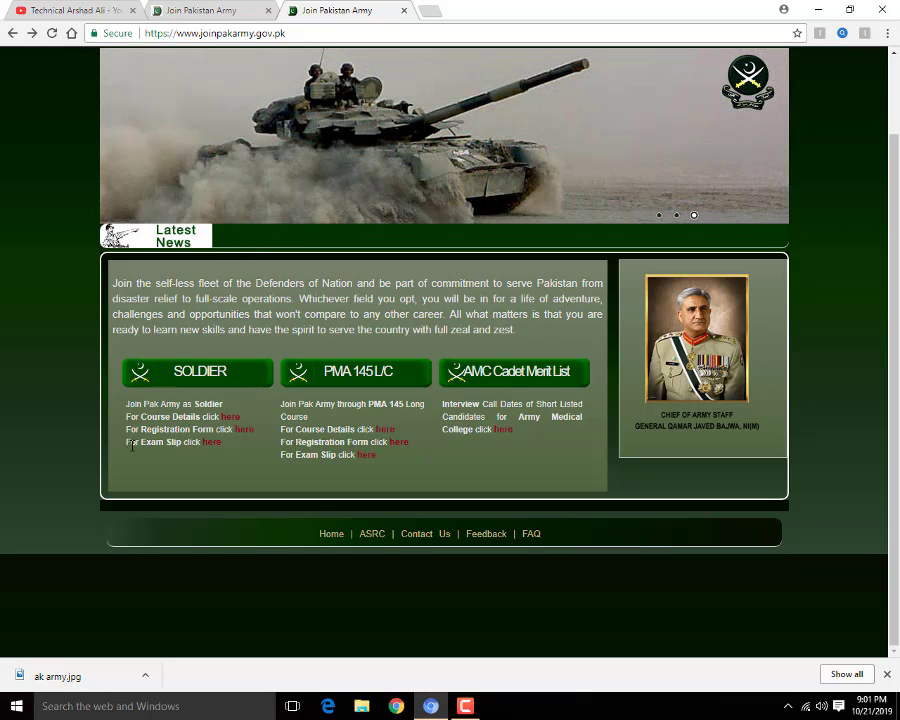
# - Open the exam slip page for Soldier applicants and review its CNIC number search form
pyautogui.click(206, 444)
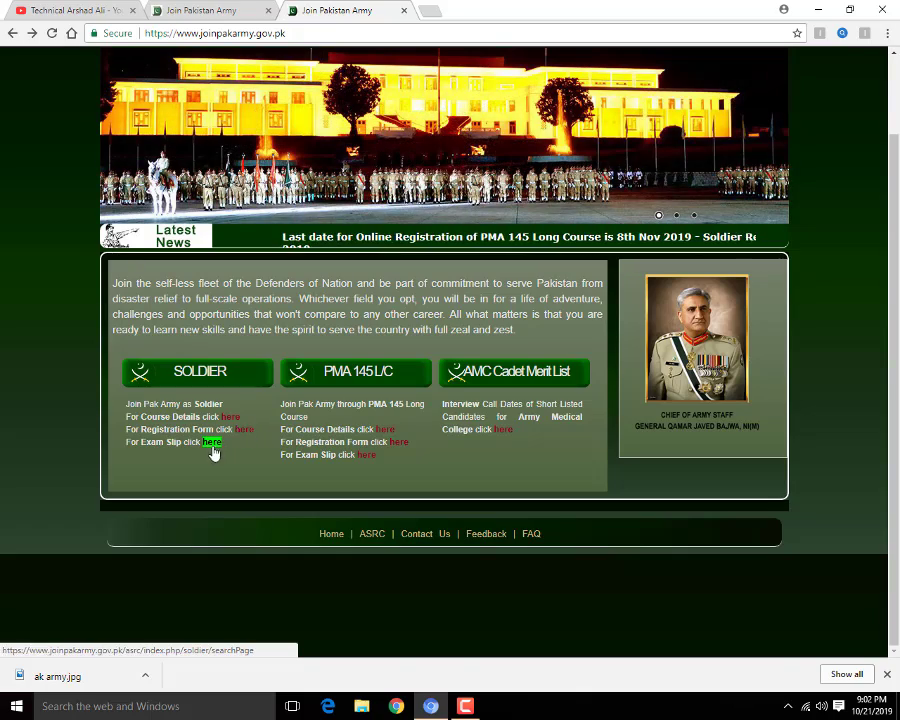
pyautogui.click(214, 444)
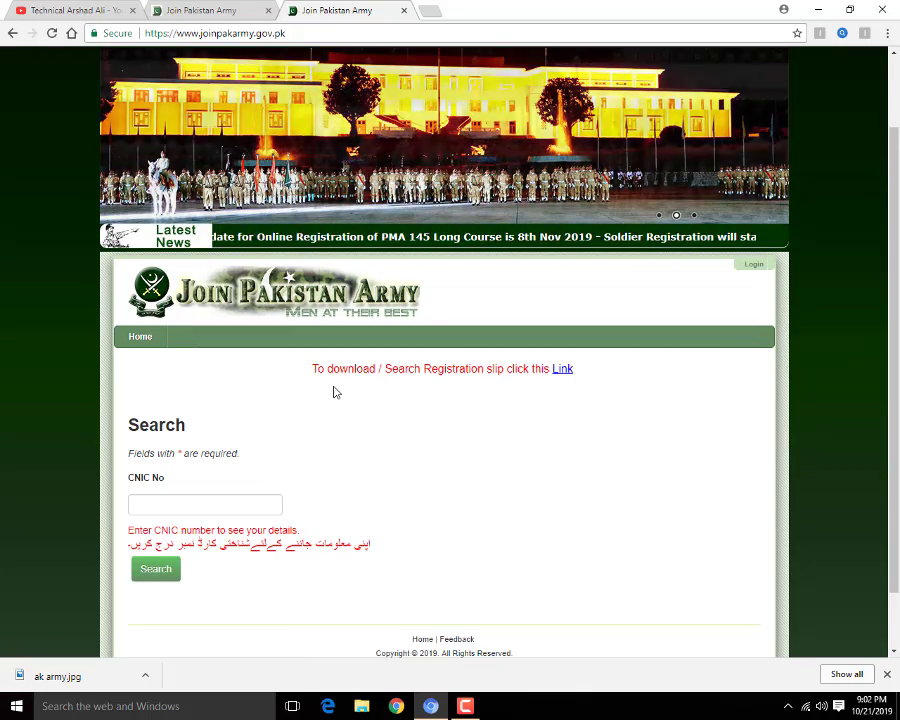
pyautogui.scroll(-2, 192, 462)
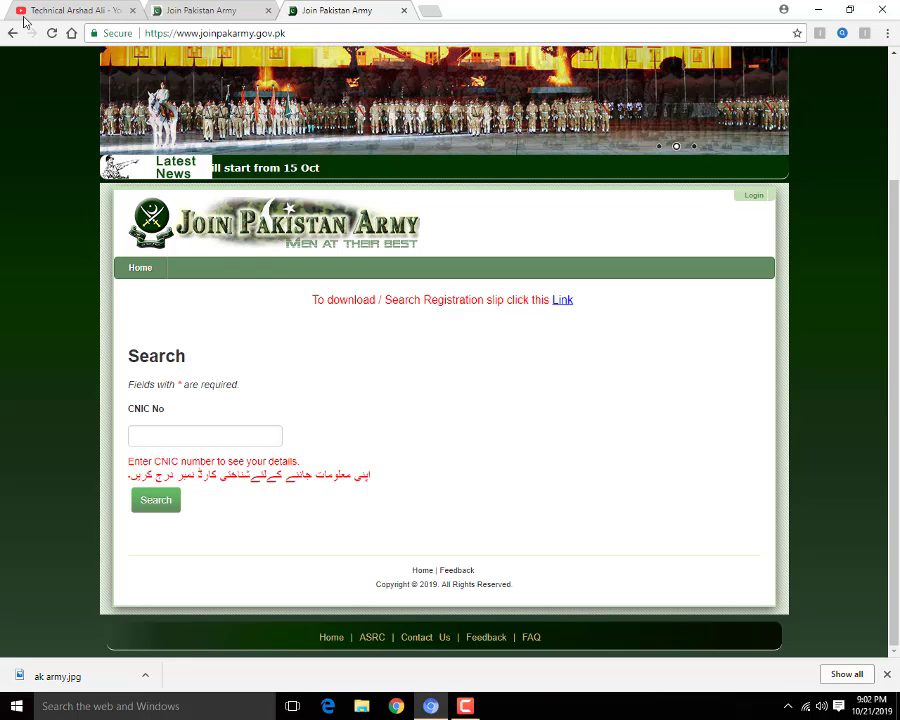
# - Switch to the already open YouTube channel page showing its uploaded videos
pyautogui.click(62, 12)
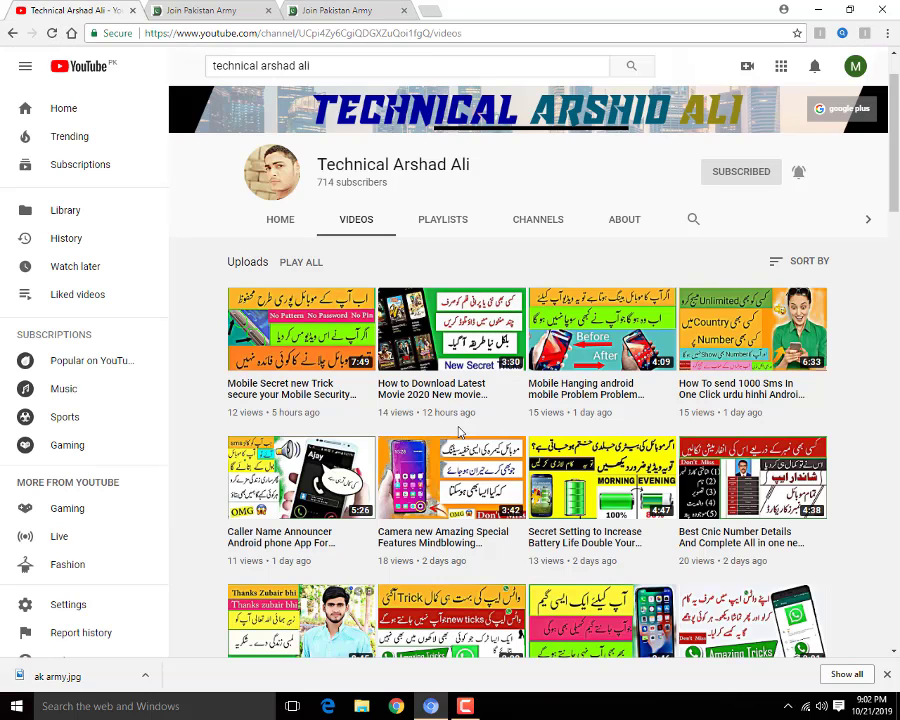